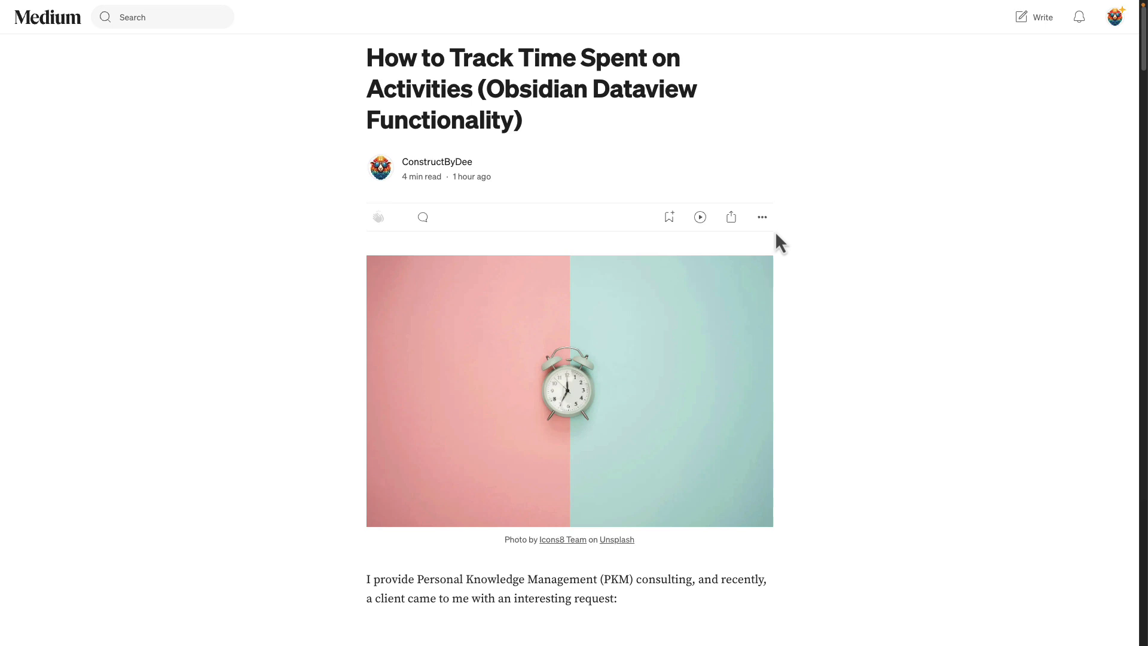
# Step: Read the article's introduction, the sample time table and the request section about seeing time spent on activities
pyautogui.scroll(-3, 776, 230)
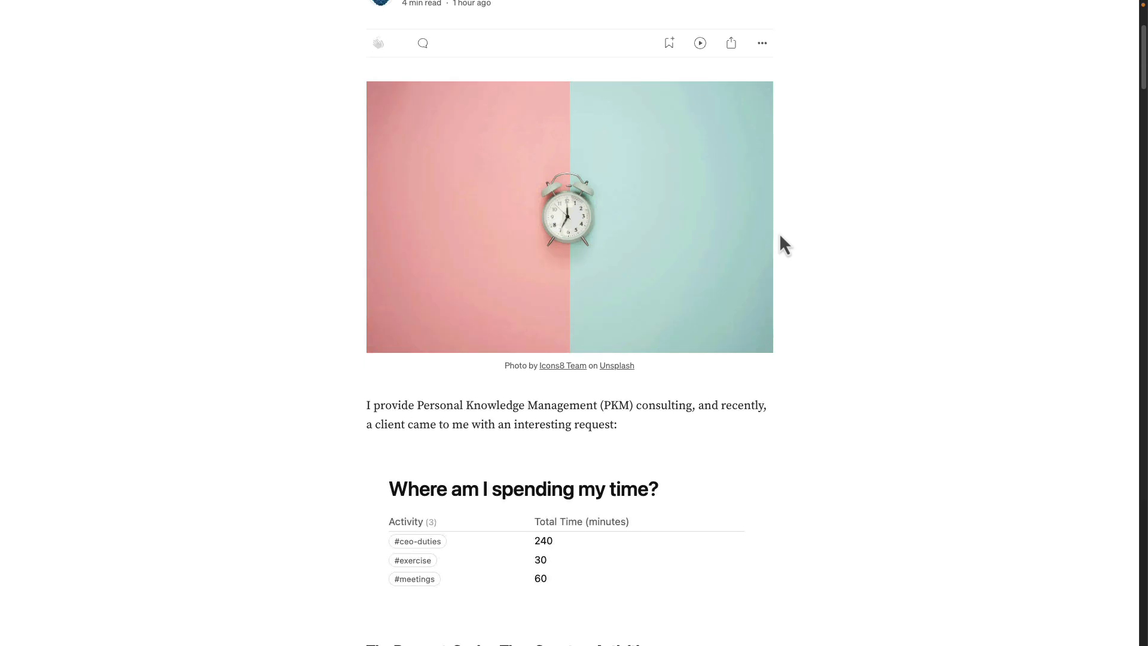
pyautogui.scroll(-1, 780, 232)
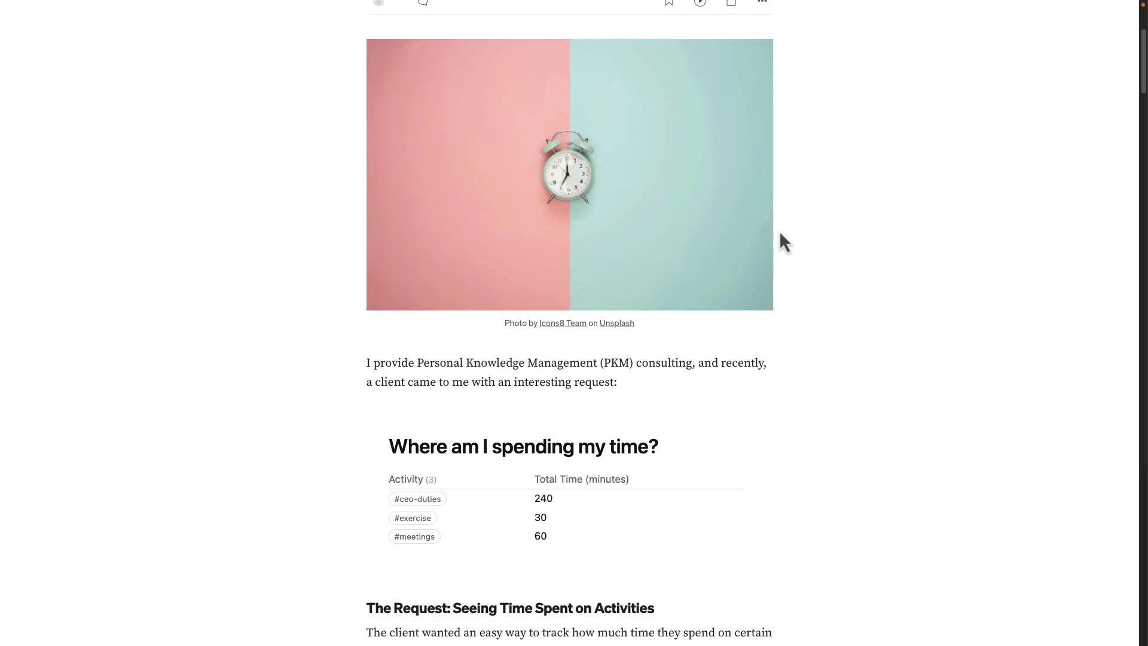
pyautogui.scroll(-1, 776, 233)
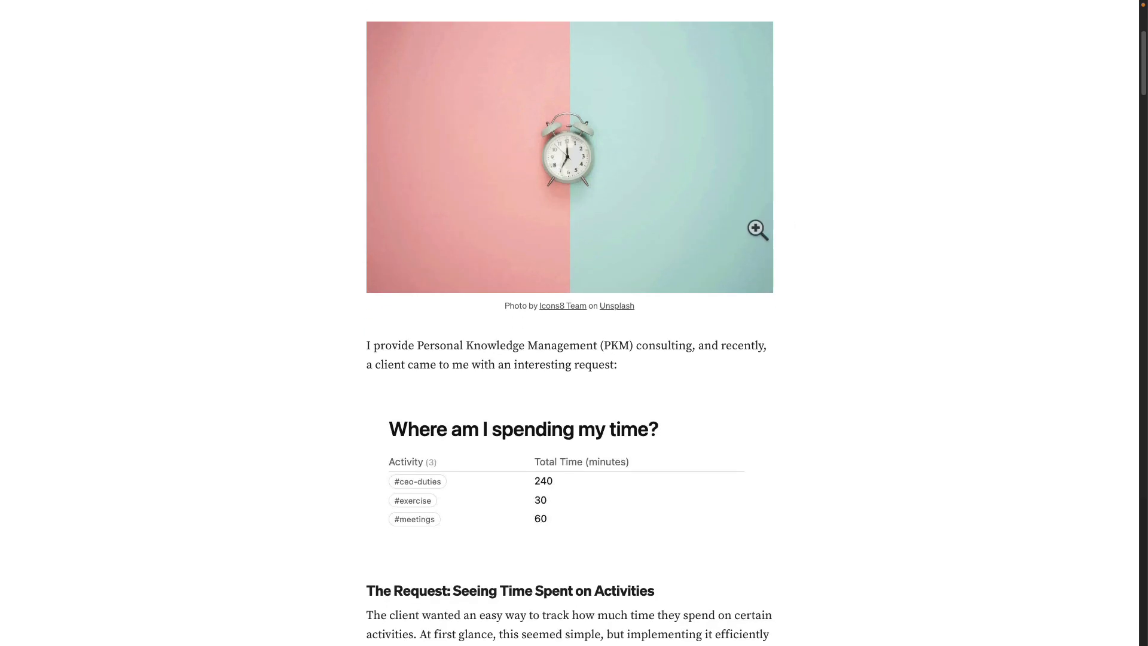
pyautogui.scroll(-1, 751, 231)
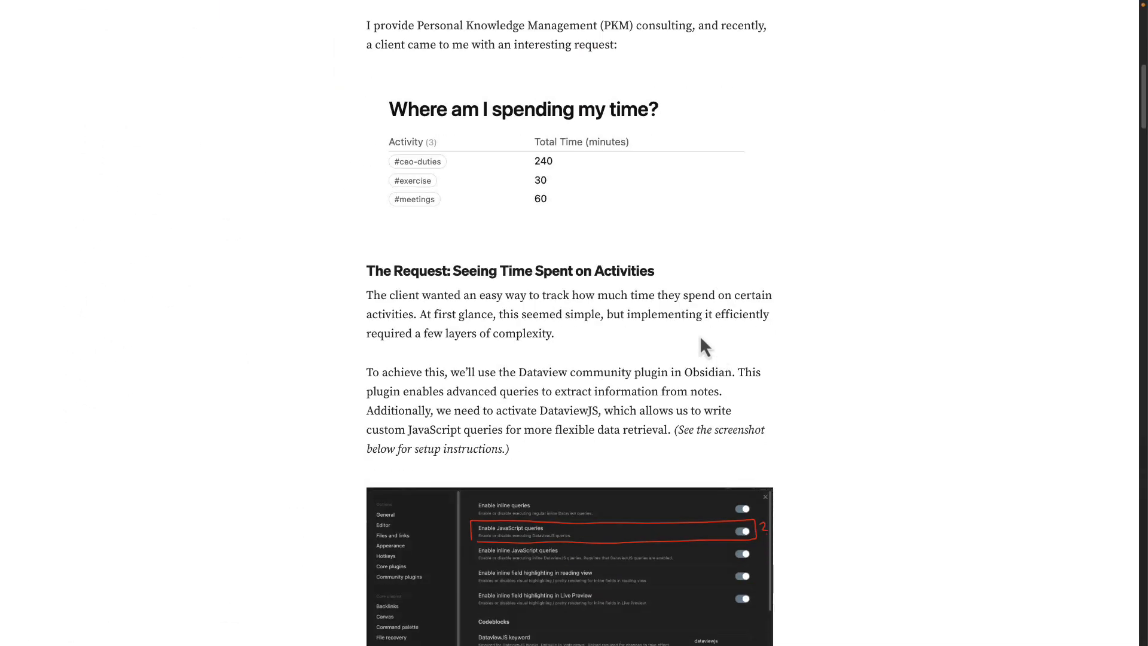
pyautogui.scroll(-1, 658, 326)
pyautogui.moveTo(513, 249); pyautogui.dragTo(620, 250)
pyautogui.scroll(-3, 687, 262)
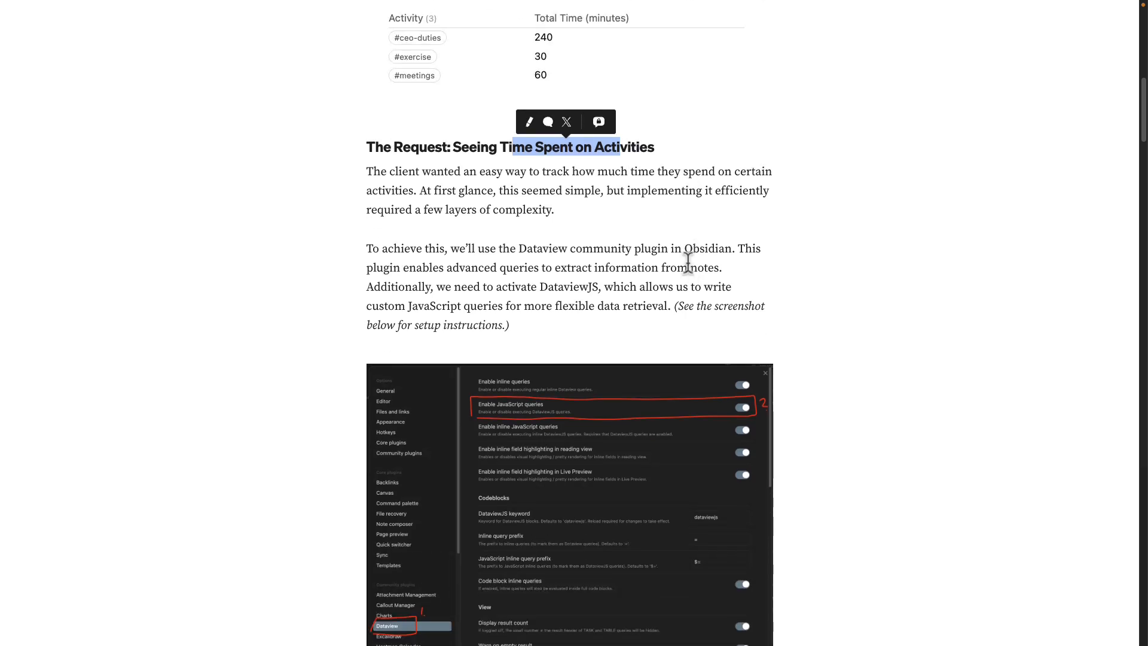
pyautogui.scroll(-1, 801, 269)
pyautogui.scroll(1, 836, 385)
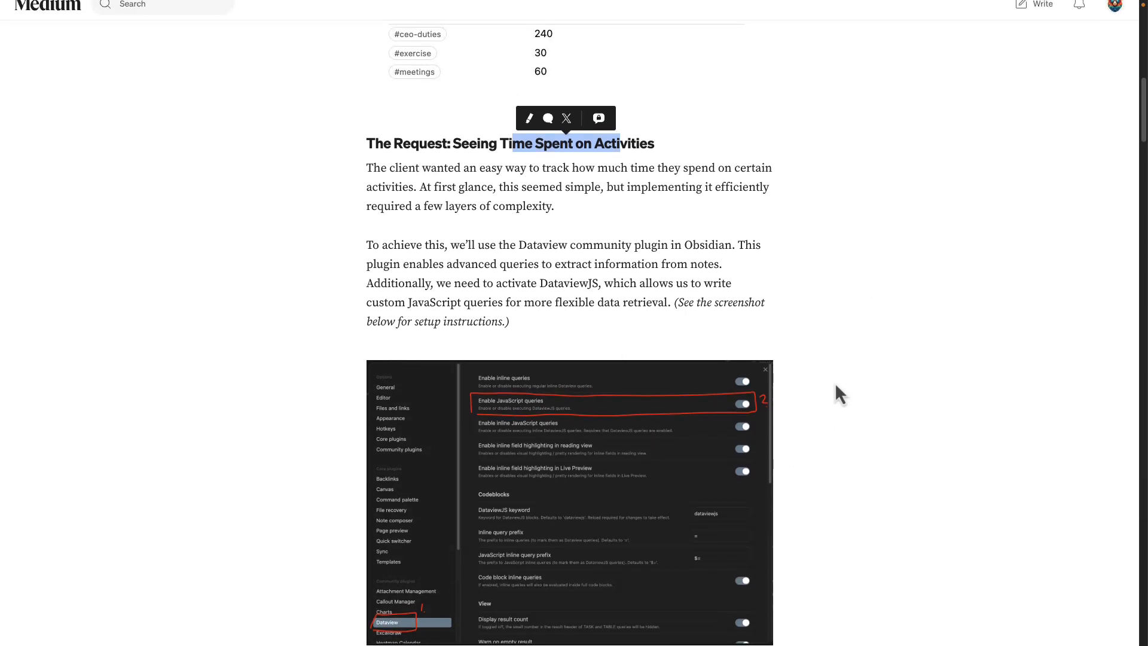
# Step: Examine the article's screenshot of the Dataview settings with the JavaScript queries option marked
pyautogui.click(835, 385)
pyautogui.scroll(-2, 670, 370)
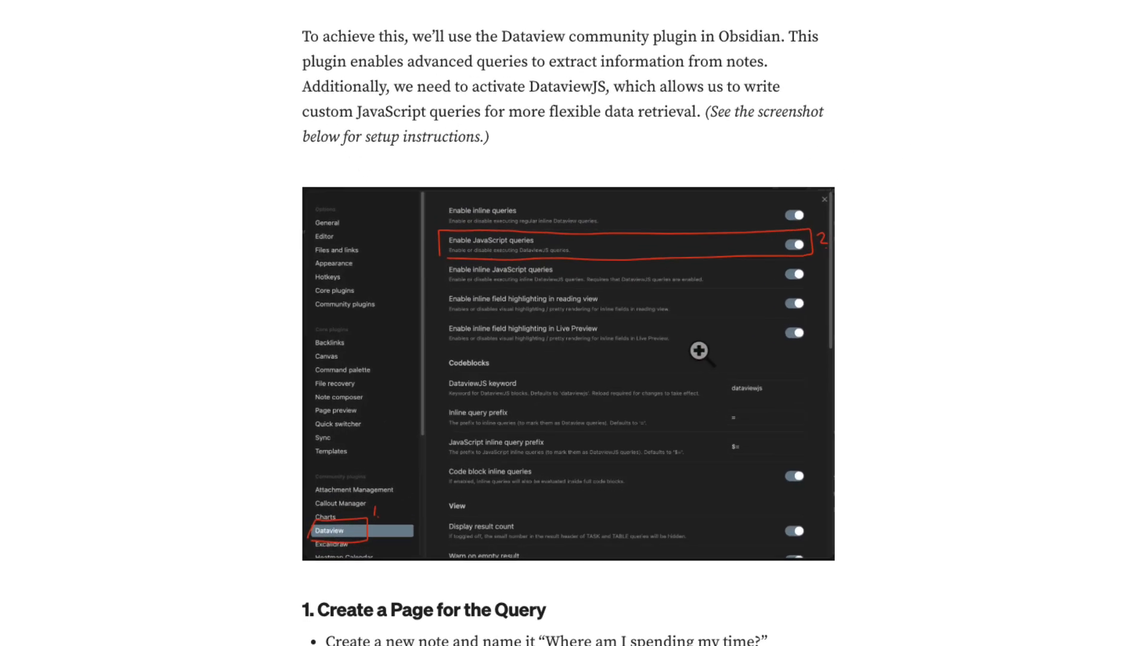
pyautogui.click(699, 351)
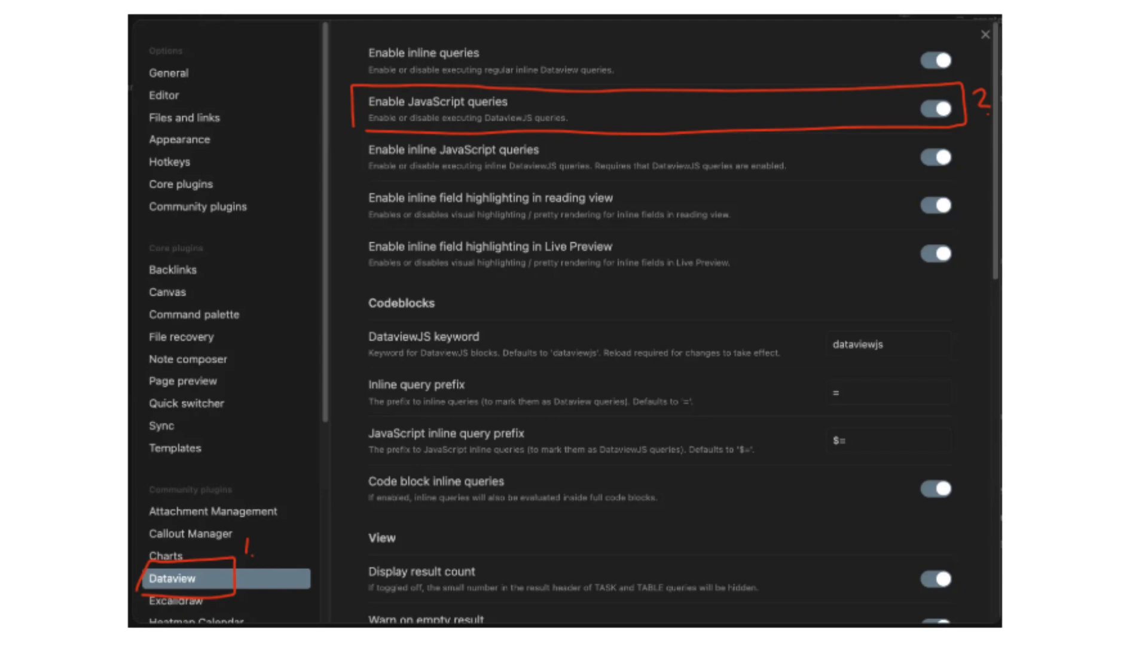
pyautogui.scroll(-5, 1086, 192)
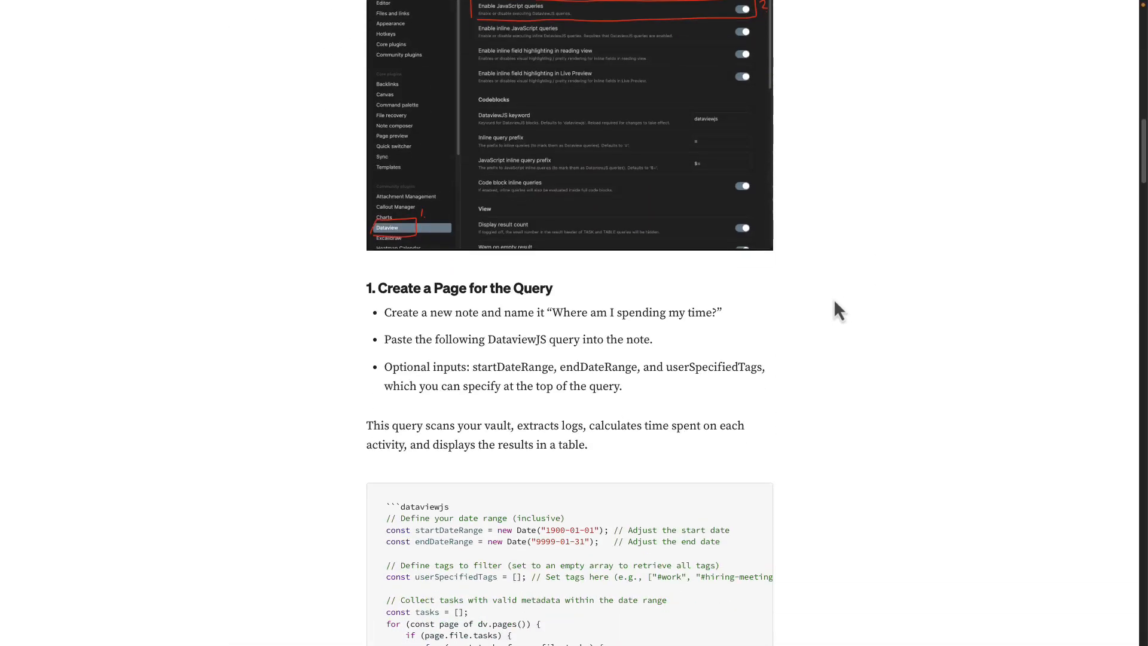
# Step: Look through the DataviewJS query code in the article's section on creating a page for the query
pyautogui.scroll(-3, 834, 297)
pyautogui.scroll(-2, 418, 239)
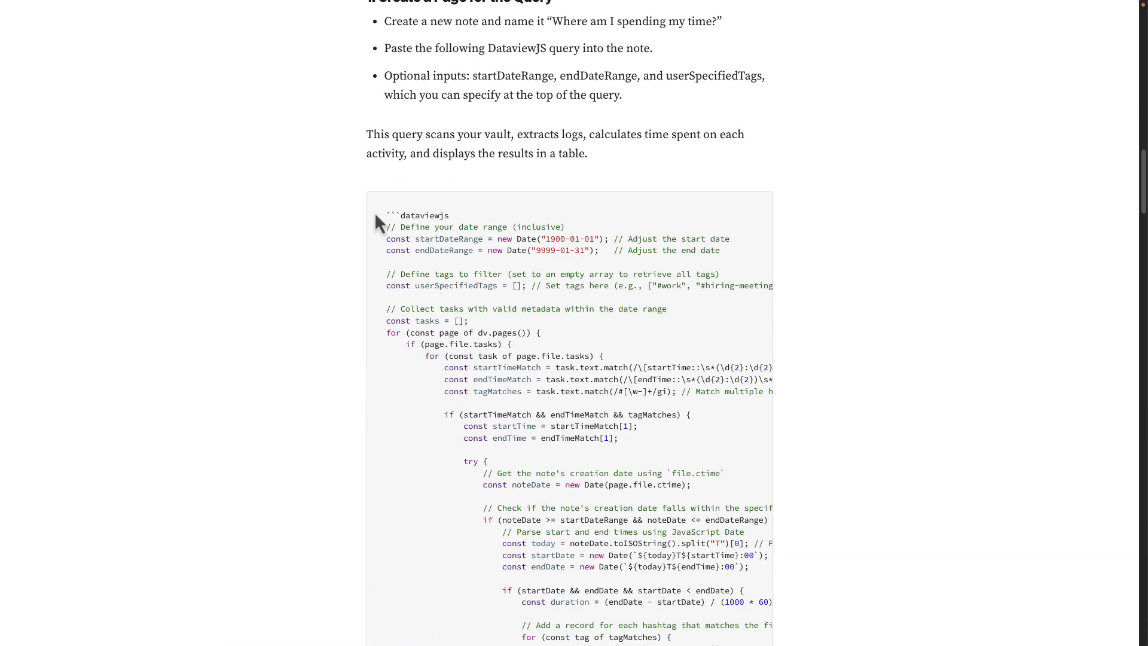
pyautogui.moveTo(385, 214); pyautogui.dragTo(716, 503)
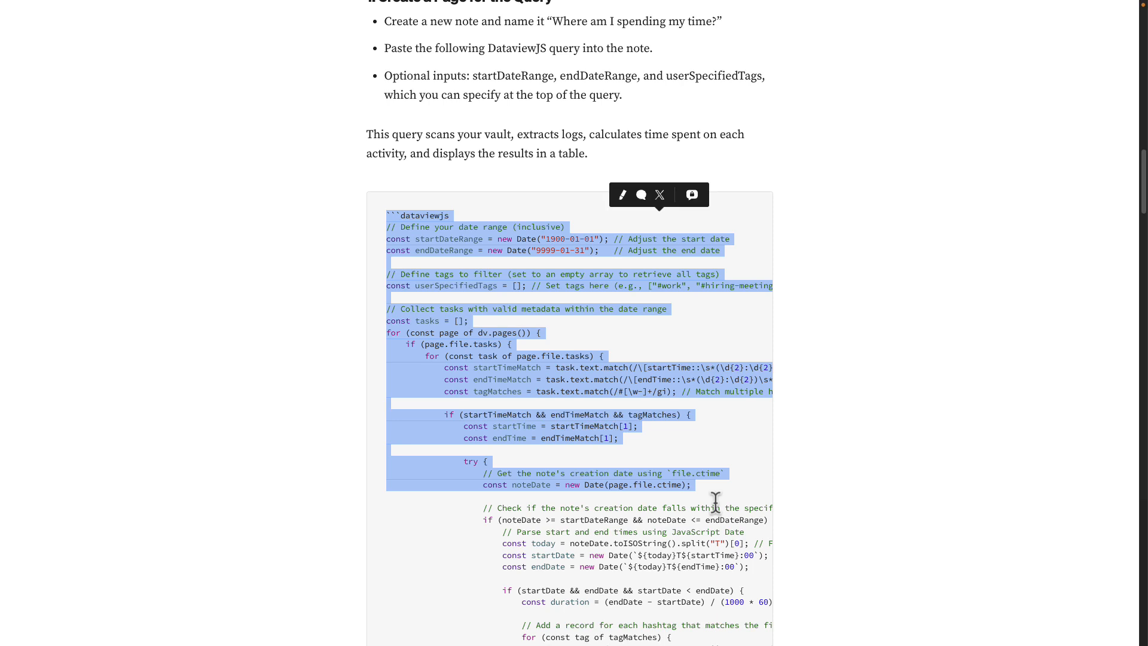
pyautogui.click(716, 502)
pyautogui.scroll(2, 666, 375)
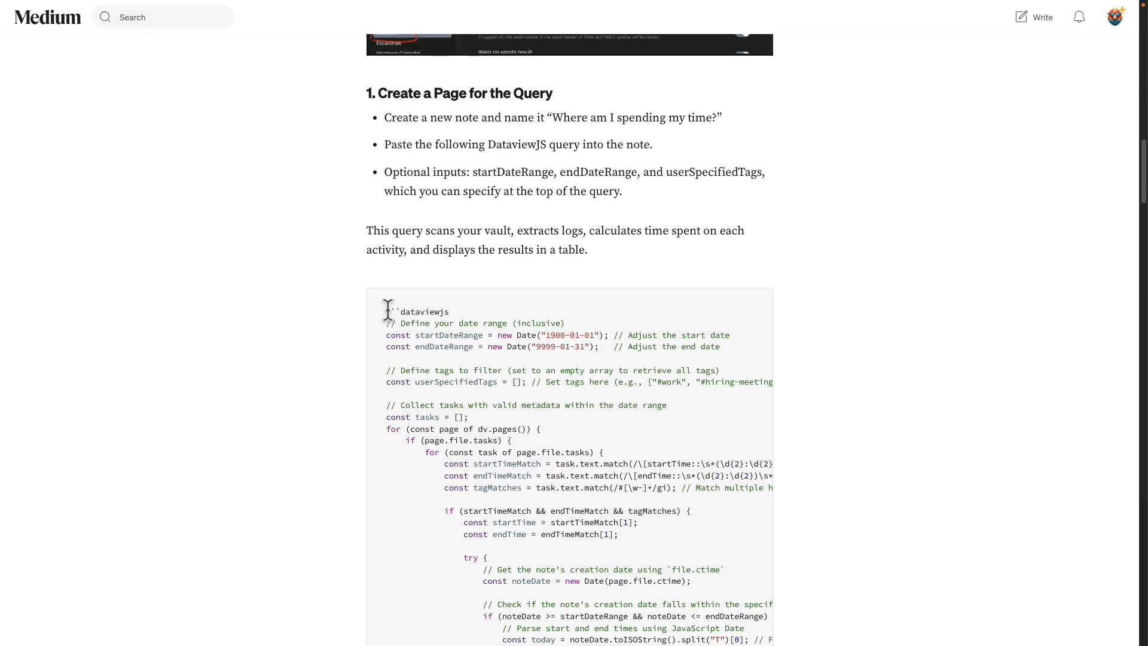
pyautogui.moveTo(387, 310); pyautogui.dragTo(674, 433)
pyautogui.click(675, 433)
pyautogui.scroll(-6, 598, 404)
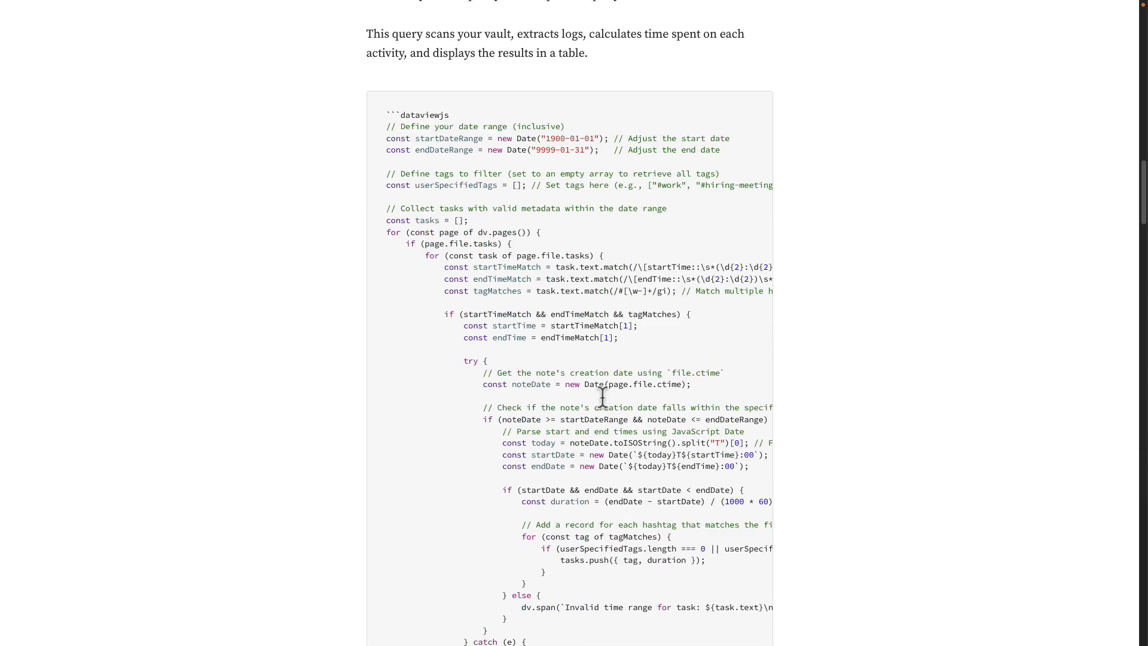
pyautogui.scroll(-6, 603, 399)
pyautogui.moveTo(506, 468); pyautogui.dragTo(433, 415)
pyautogui.scroll(12, 442, 419)
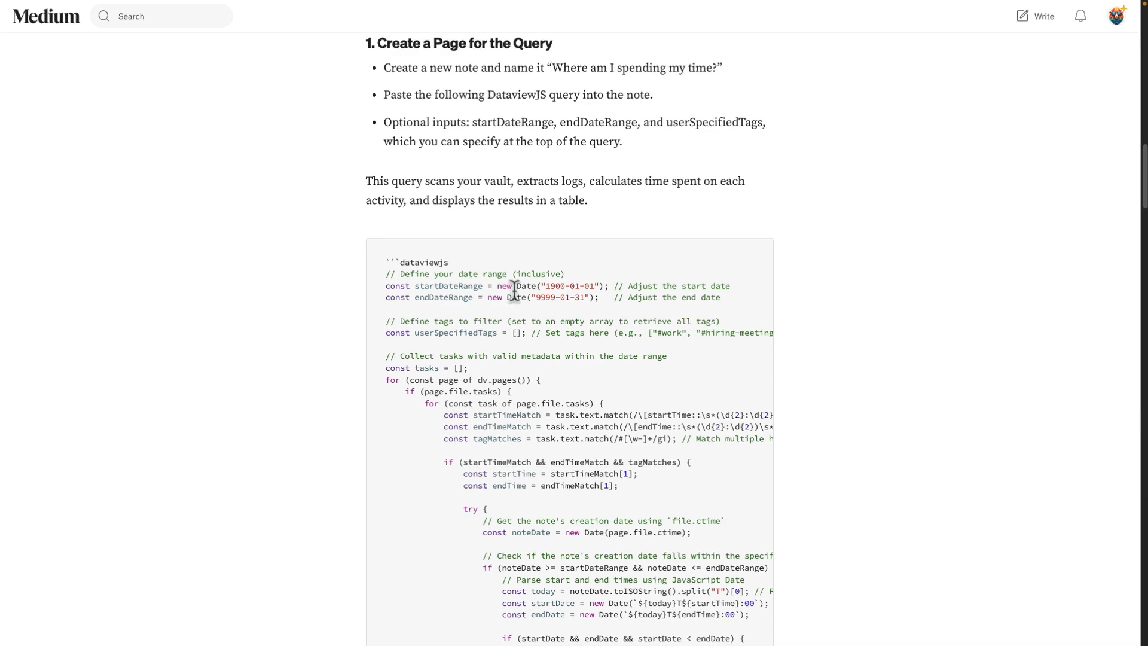
# Step: Examine the startDateRange, endDateRange and userSpecifiedTags inputs in the article's query code
pyautogui.moveTo(545, 286); pyautogui.dragTo(595, 285)
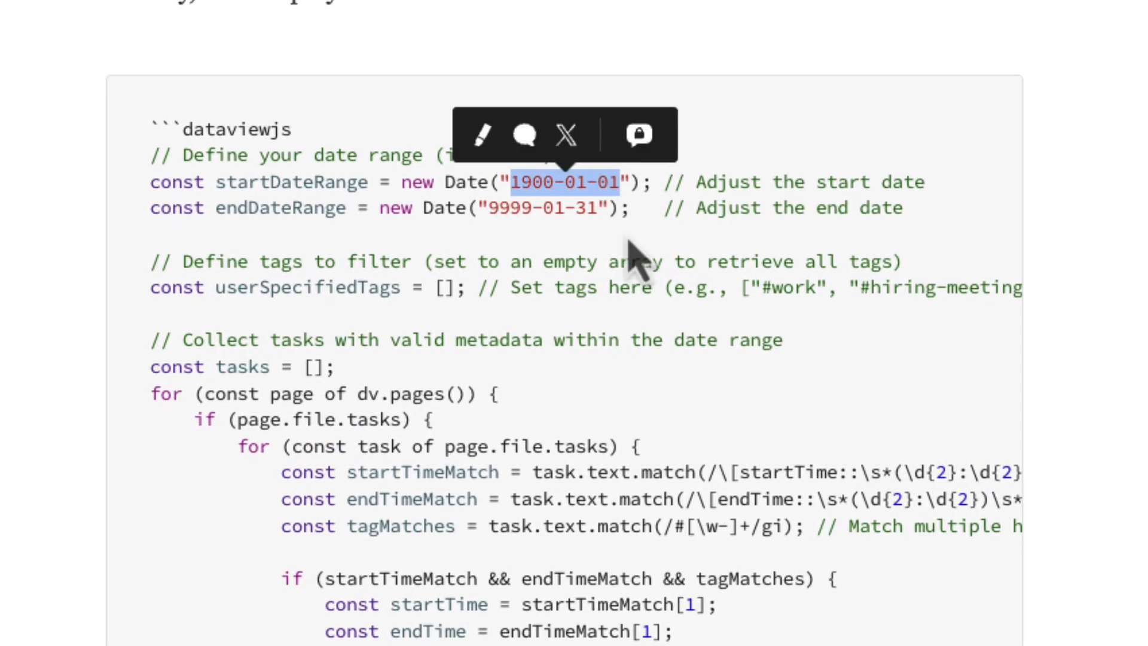
pyautogui.moveTo(487, 208); pyautogui.dragTo(598, 209)
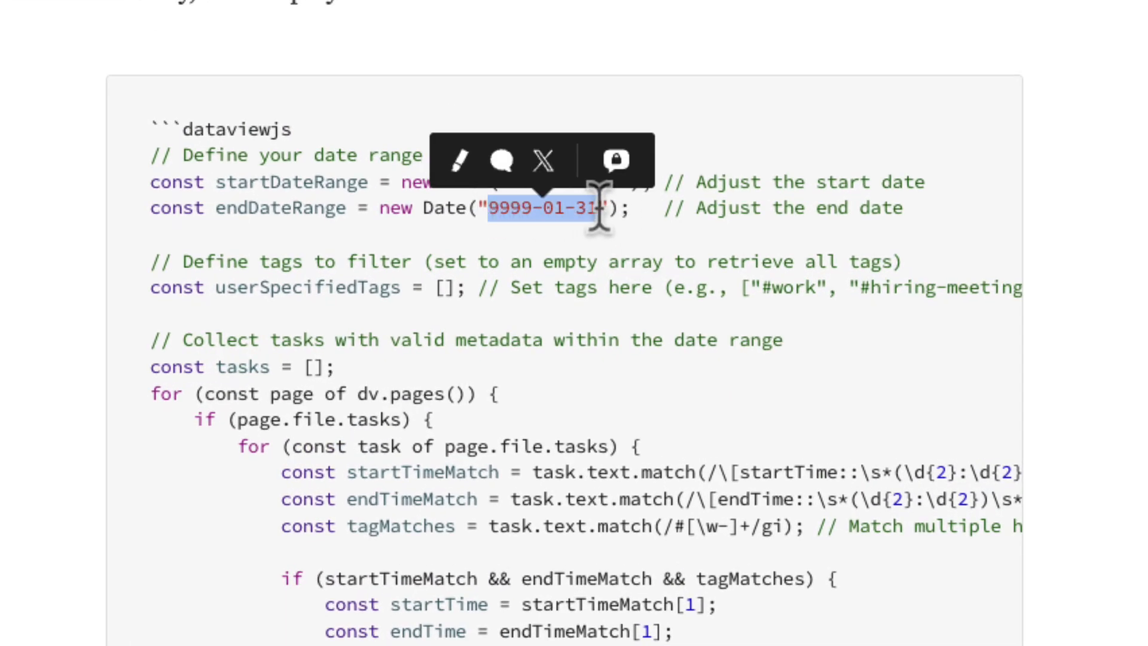
pyautogui.click(443, 286)
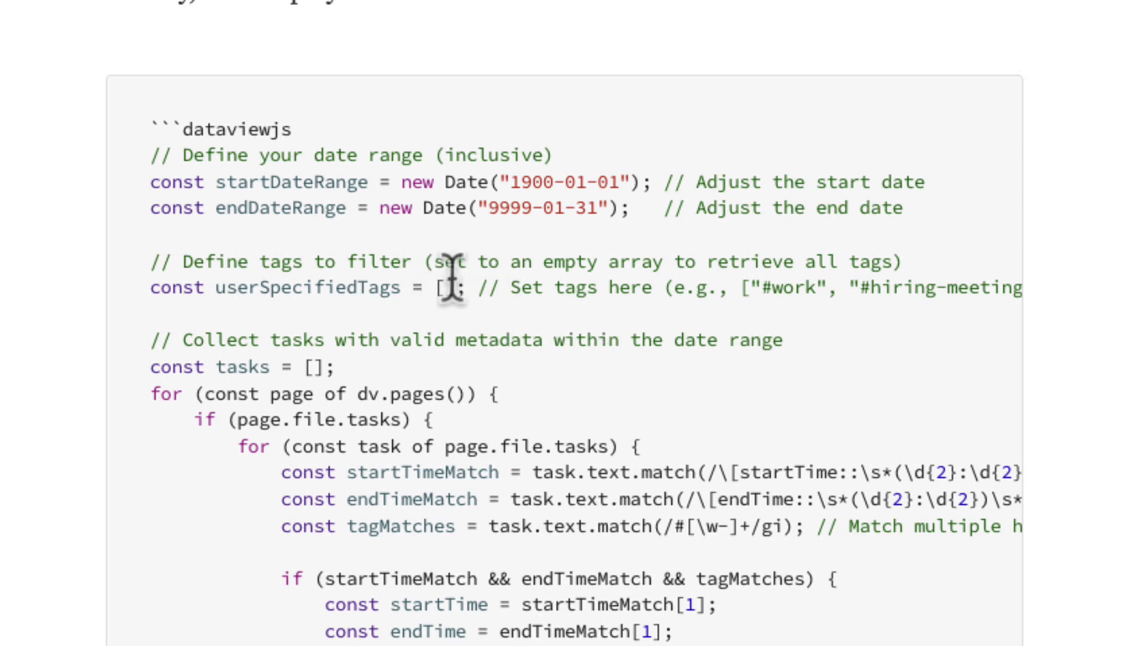
# Step: Review the end of the query code and the log format under "Start Logging Activities"
pyautogui.scroll(-15, 326, 303)
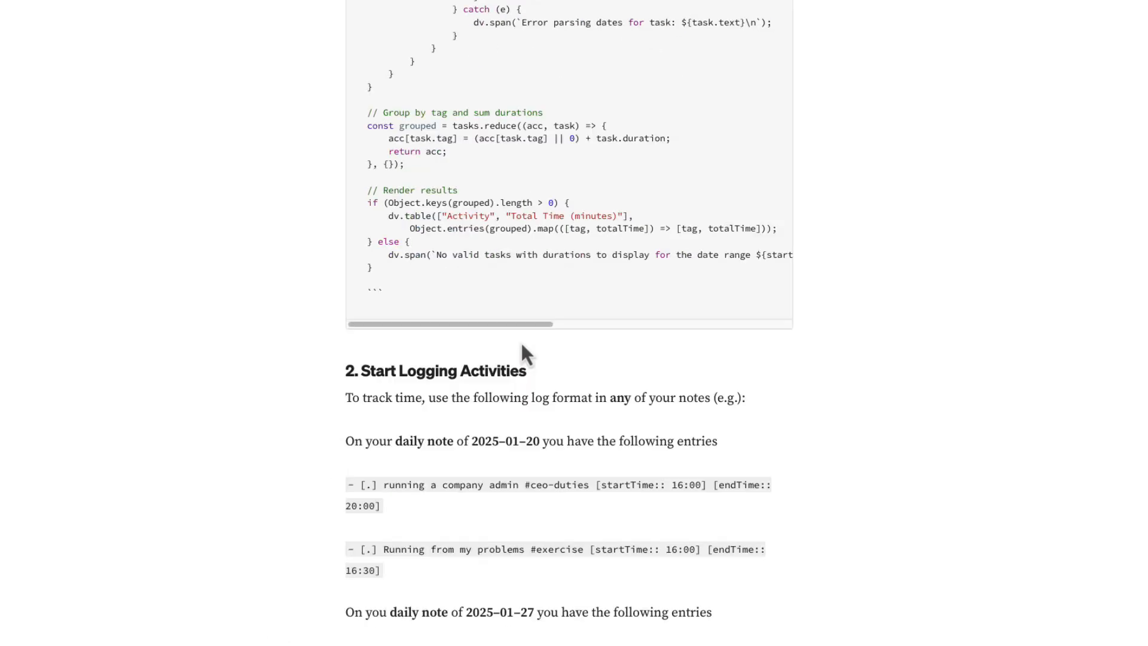
pyautogui.scroll(-3, 522, 353)
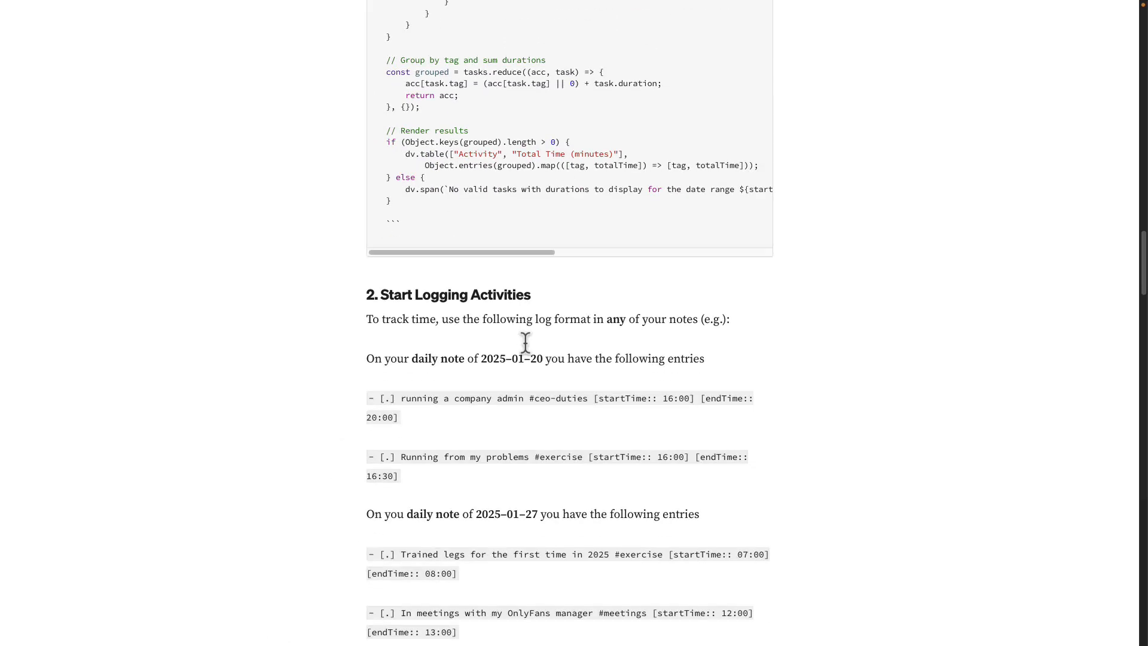
pyautogui.moveTo(389, 242); pyautogui.dragTo(547, 246)
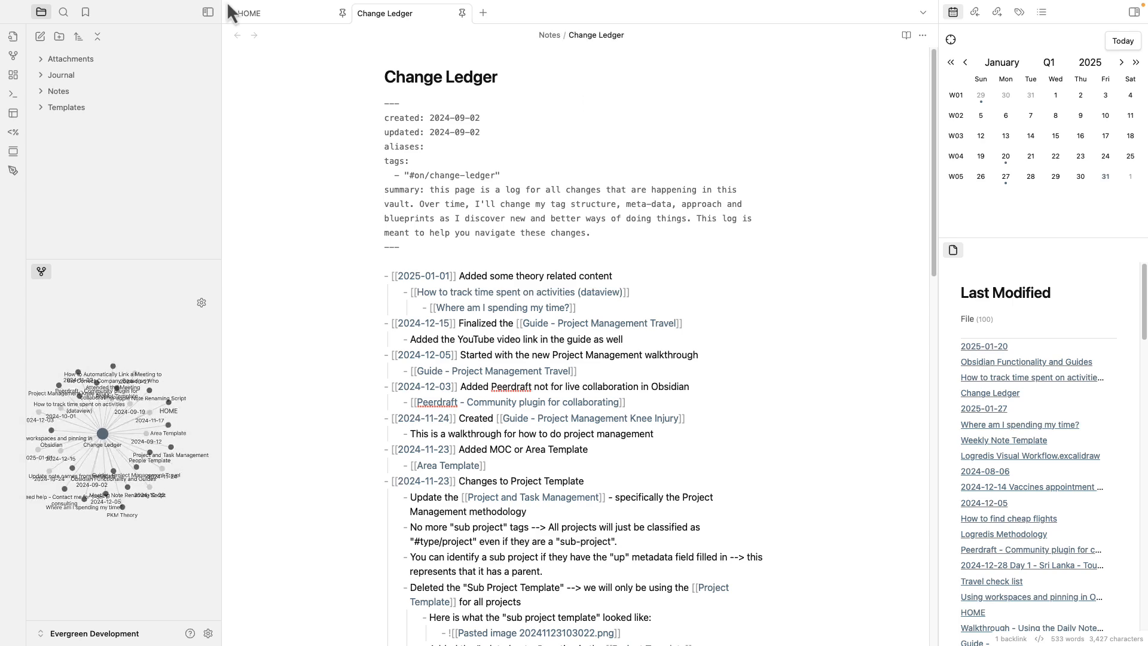
# Step: Switch to Obsidian and open "How to track time spent on activities (dataview)" through the HOME note and "Obsidian Functionality and Guides"
pyautogui.click(298, 18)
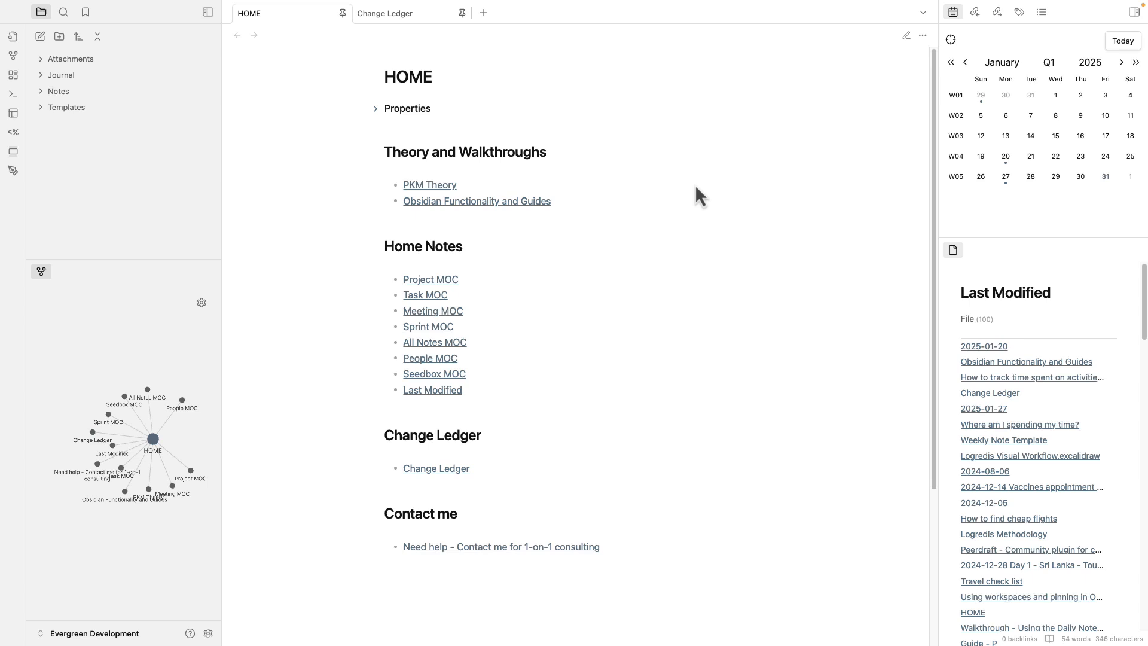
pyautogui.moveTo(454, 206)
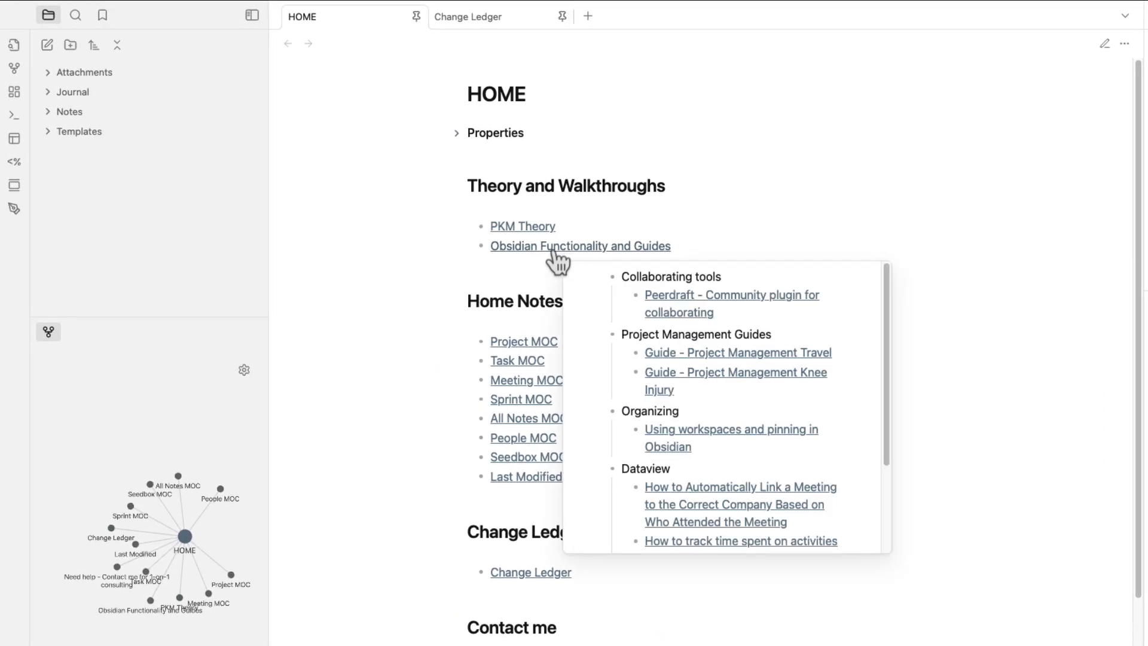
pyautogui.click(555, 250)
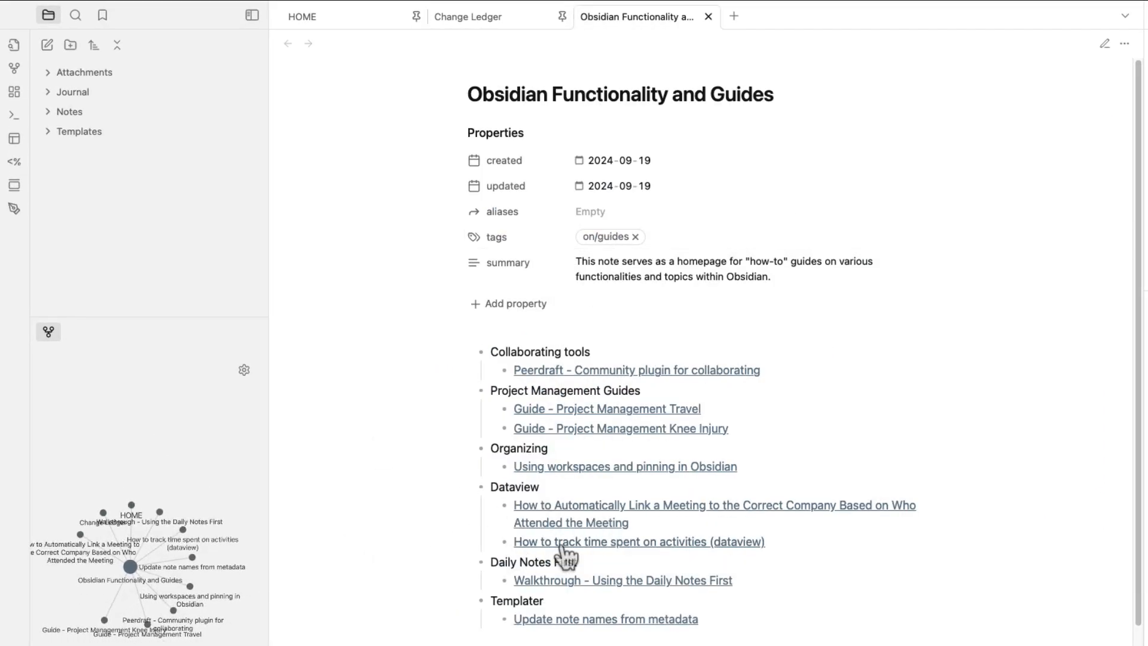
pyautogui.moveTo(658, 545)
pyautogui.click(725, 547)
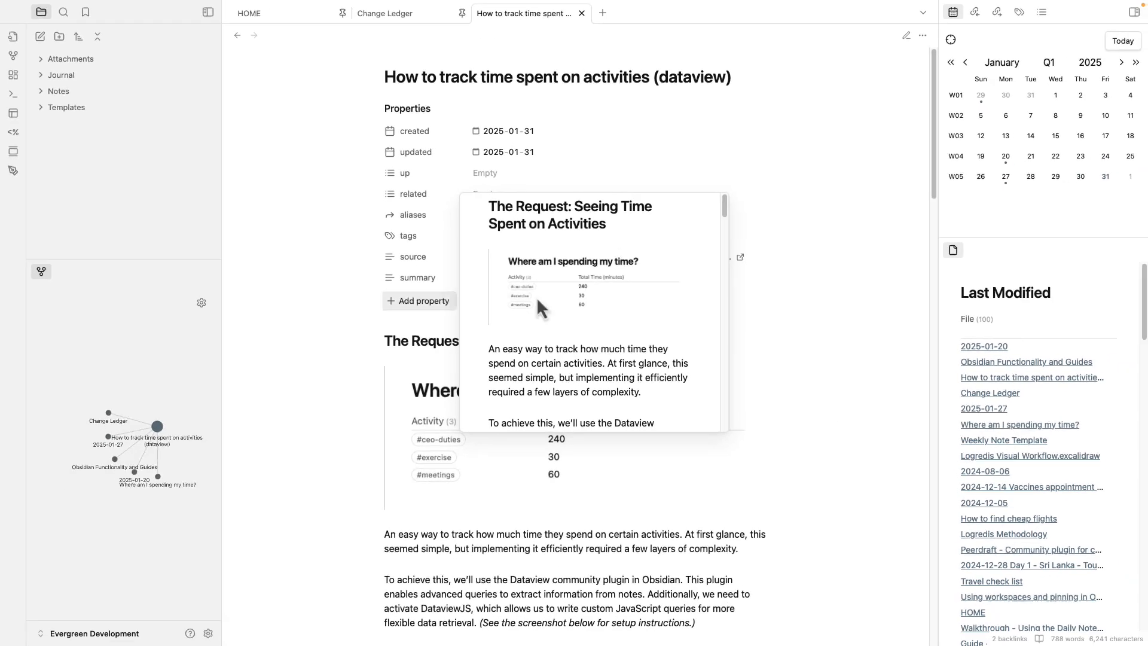
# Step: Collapse the guide note's properties and open the linked note "Where am I spending my time?"
pyautogui.click(383, 108)
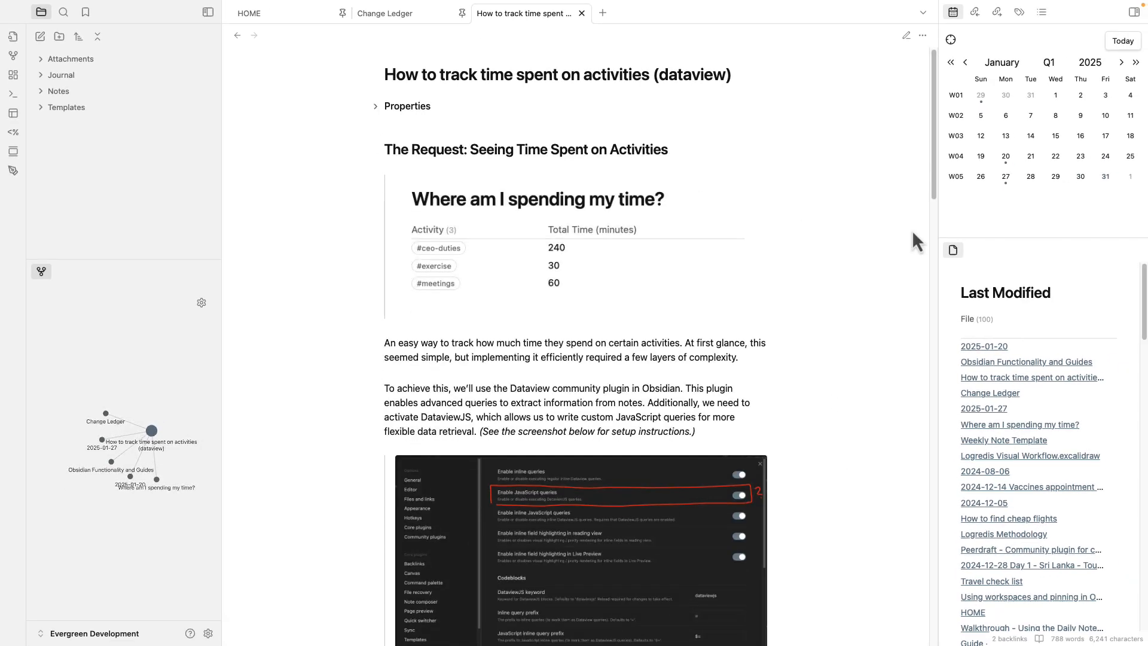
pyautogui.scroll(-15, 780, 249)
pyautogui.scroll(7, 713, 256)
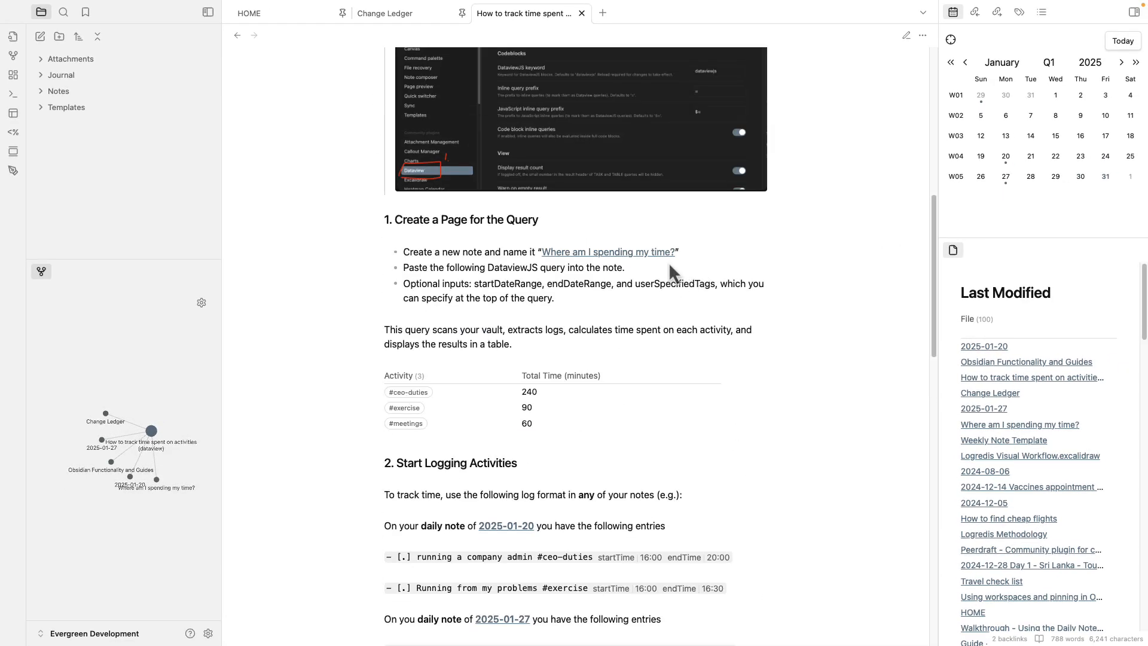
pyautogui.click(599, 253)
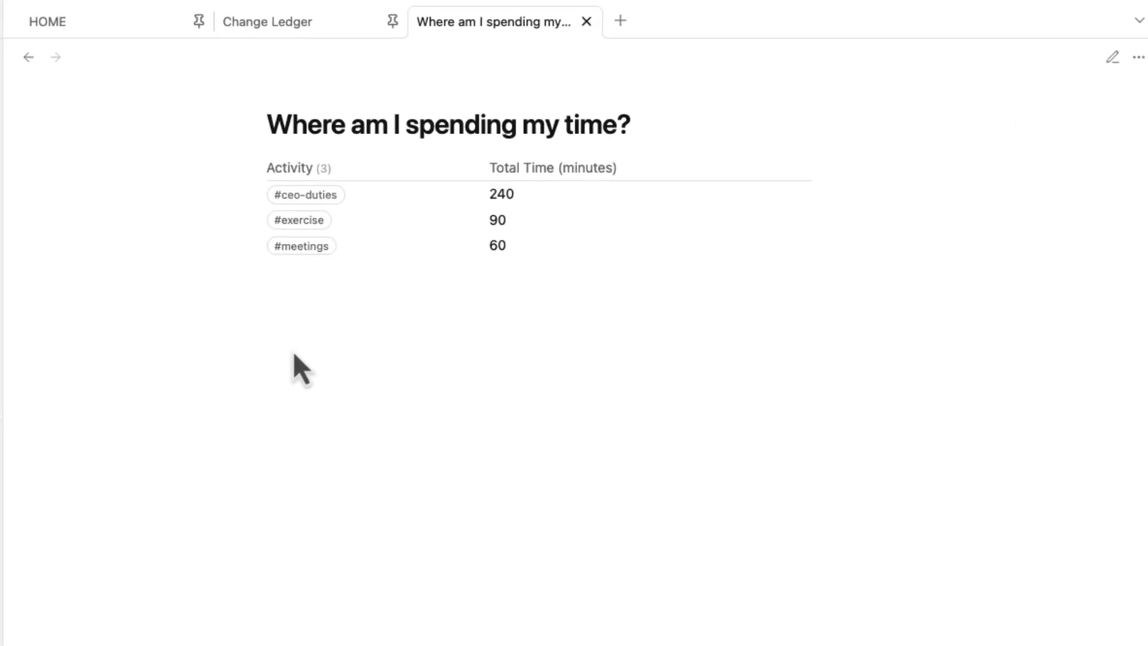
# Step: Inspect the DataviewJS source code behind the activity table, then return the note to its rendered view
pyautogui.press('super+e')
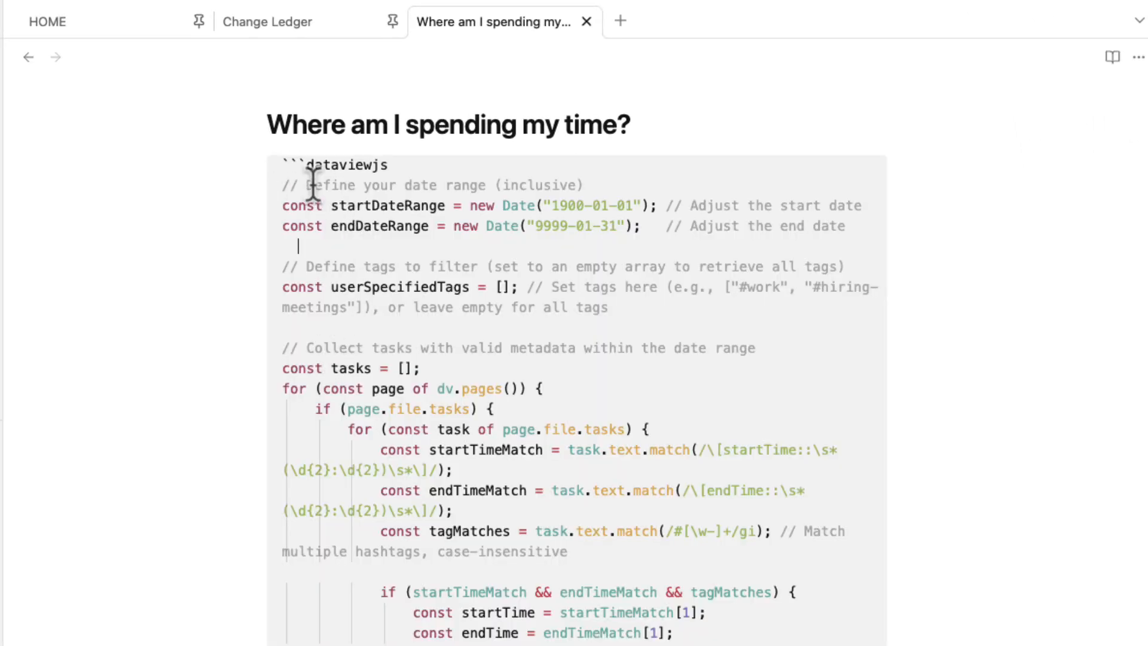
pyautogui.moveTo(283, 164); pyautogui.dragTo(658, 556)
pyautogui.scroll(-6, 657, 555)
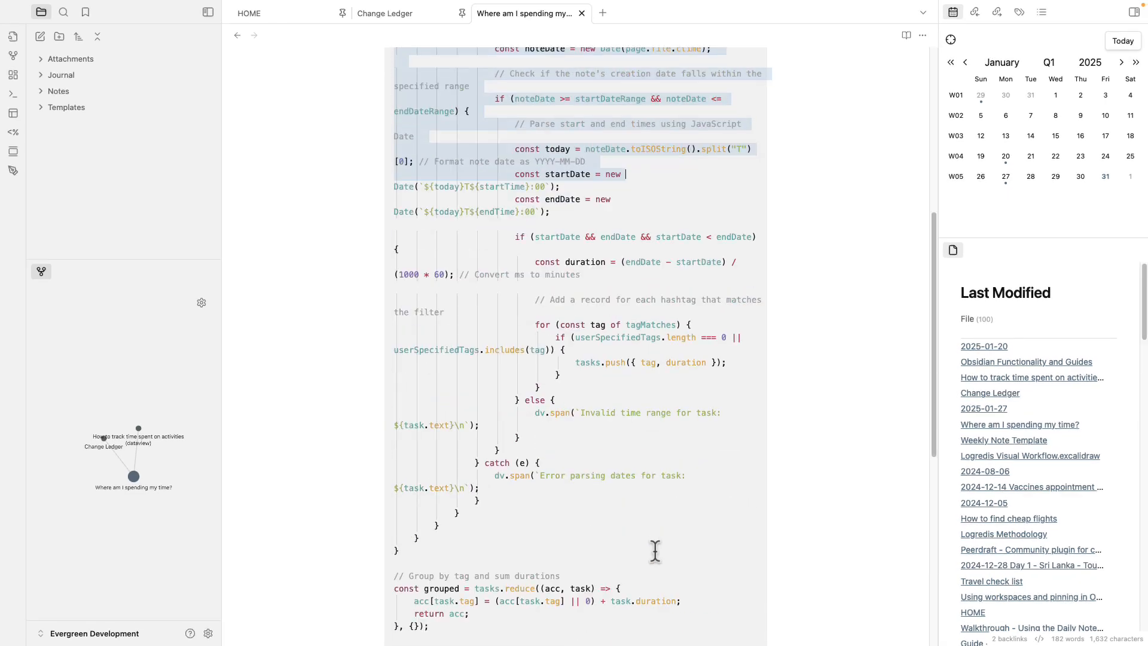
pyautogui.scroll(7, 655, 551)
pyautogui.press('super+e')
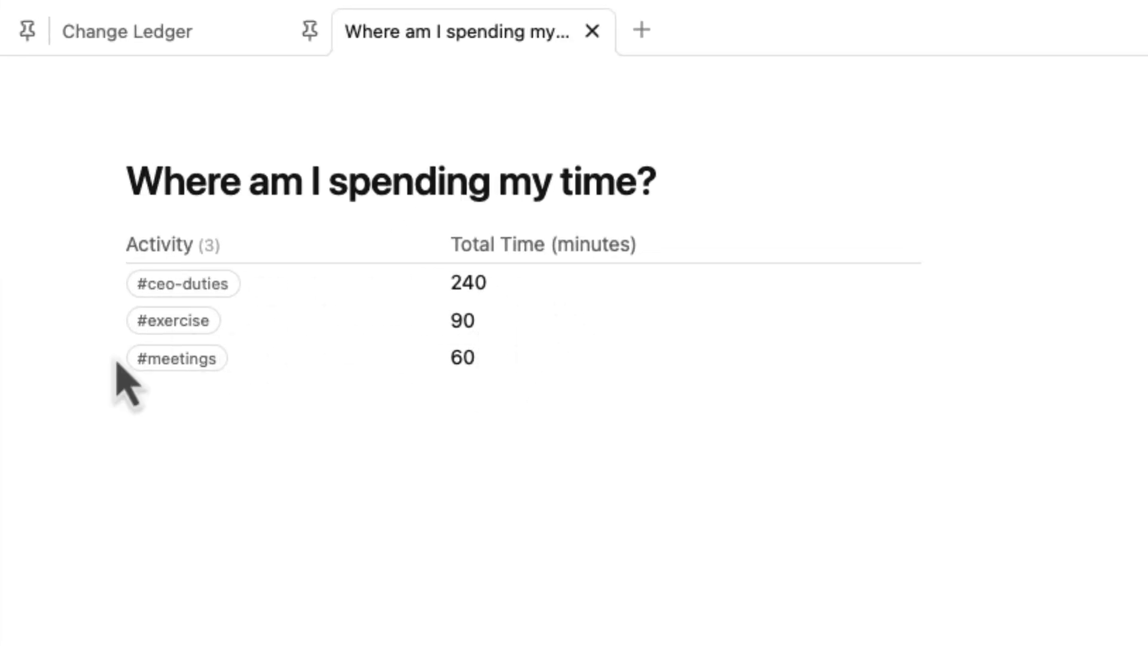
# Step: Show the note's query source again and examine the startDateRange and endDateRange date values
pyautogui.click(278, 400)
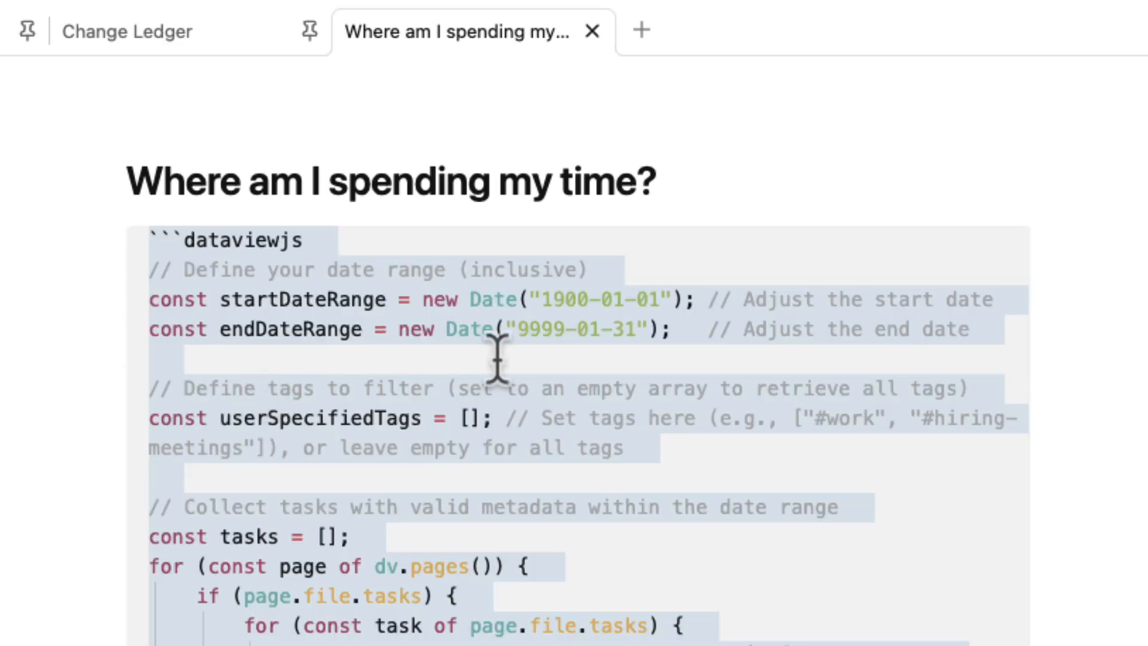
pyautogui.click(565, 328)
pyautogui.moveTo(543, 299); pyautogui.dragTo(661, 299)
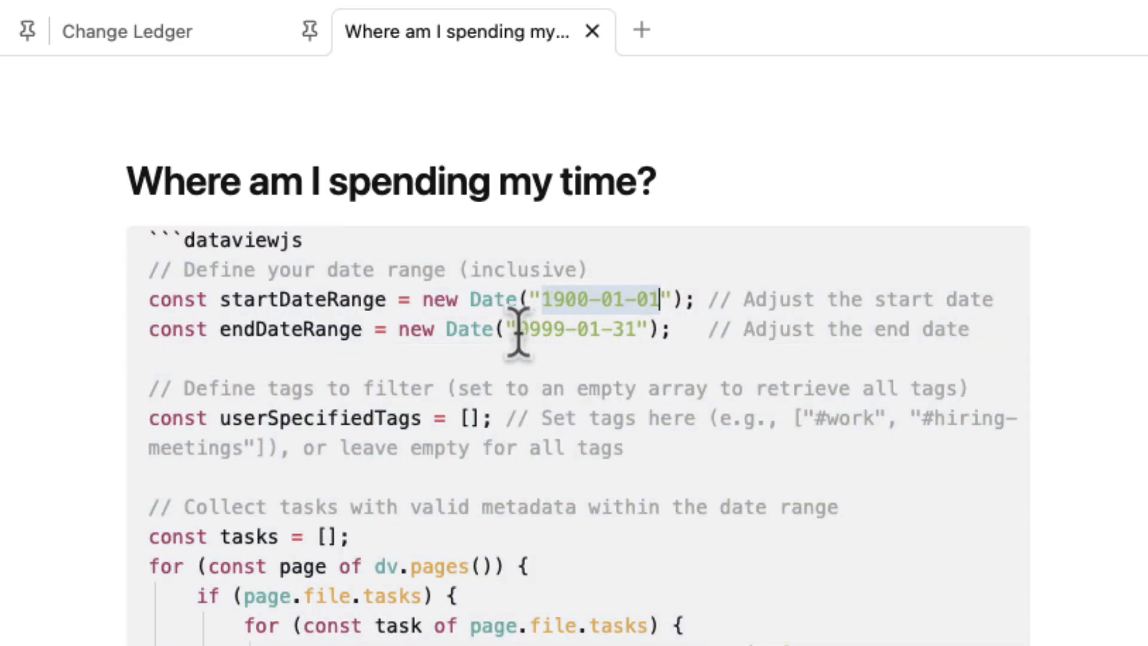
pyautogui.moveTo(518, 329); pyautogui.dragTo(649, 329)
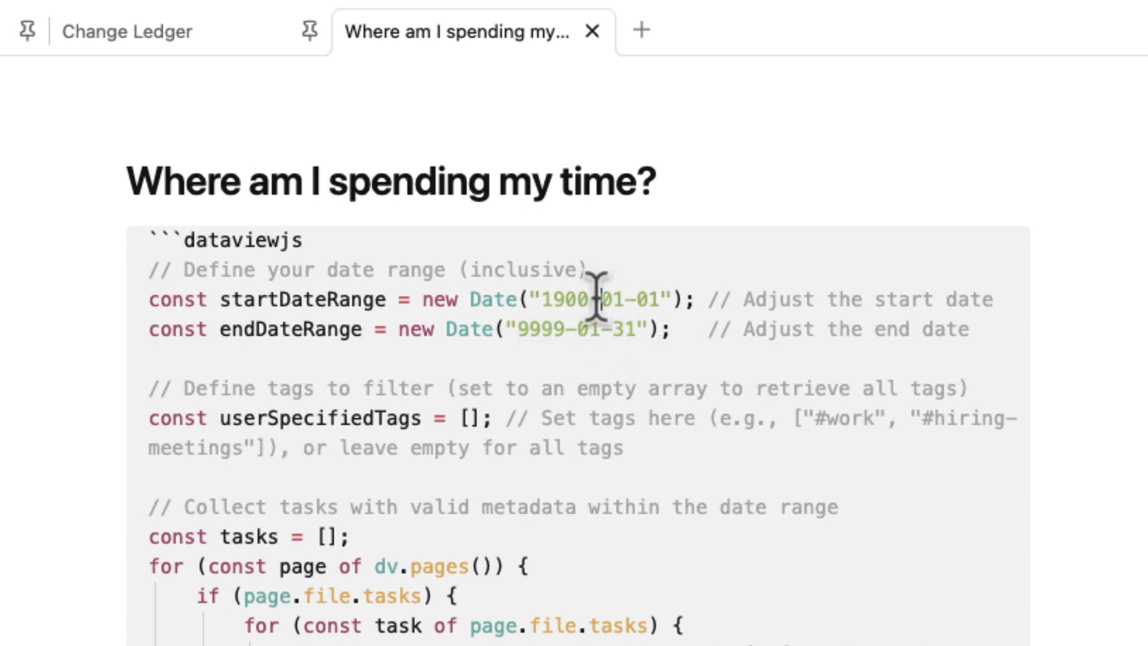
pyautogui.moveTo(540, 300); pyautogui.dragTo(656, 300)
pyautogui.moveTo(517, 329); pyautogui.dragTo(648, 329)
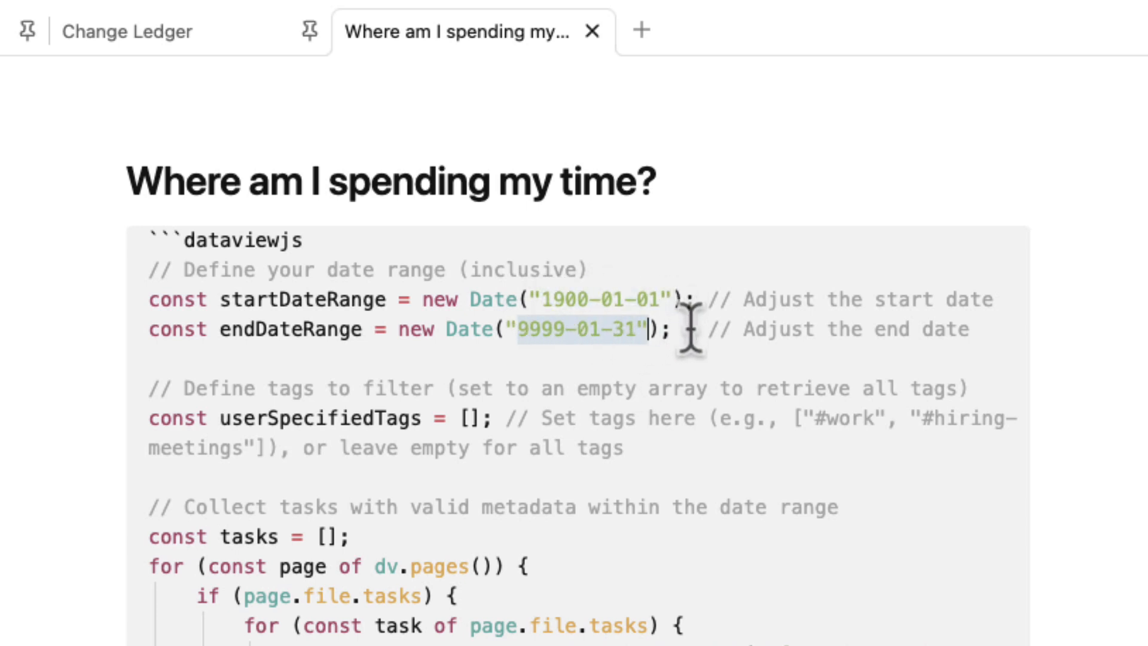
pyautogui.moveTo(540, 299); pyautogui.dragTo(668, 299)
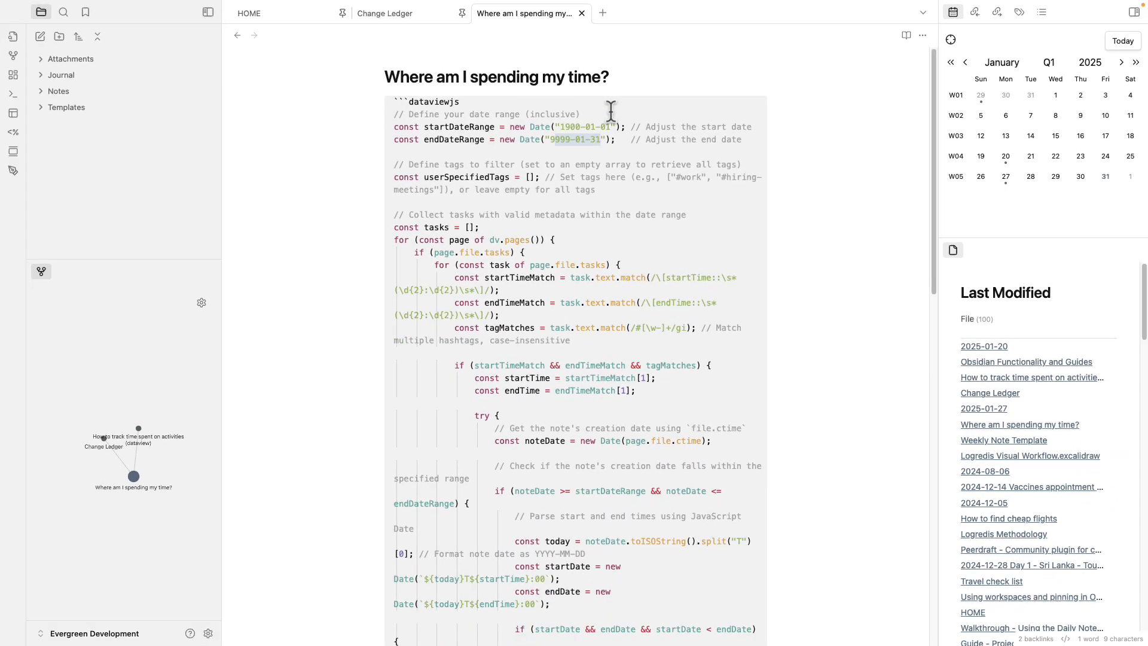
# Step: Return the query note to its rendered view and open the 2025-01-20 daily note in a split pane beside it
pyautogui.press('super+e')
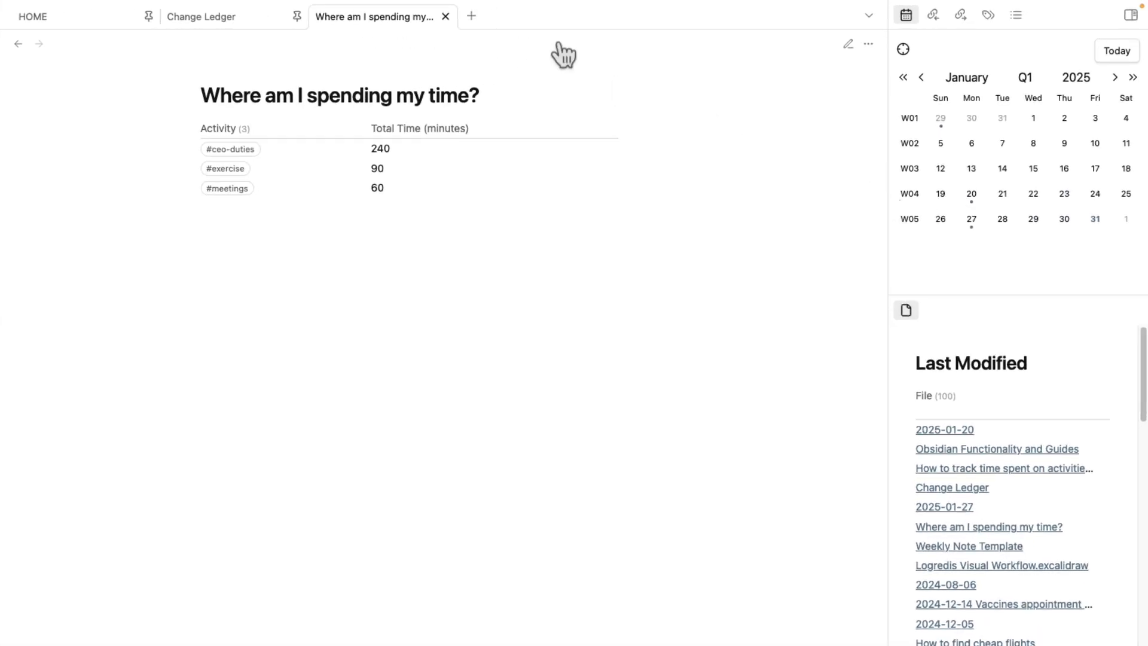
pyautogui.click(471, 18)
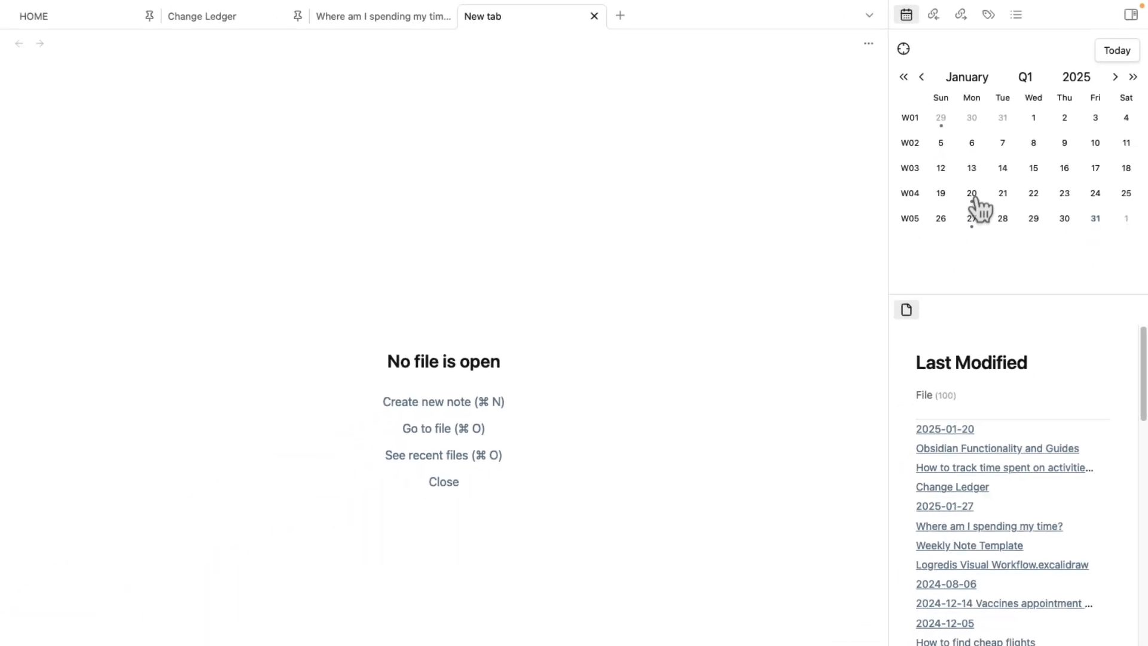
pyautogui.click(973, 199)
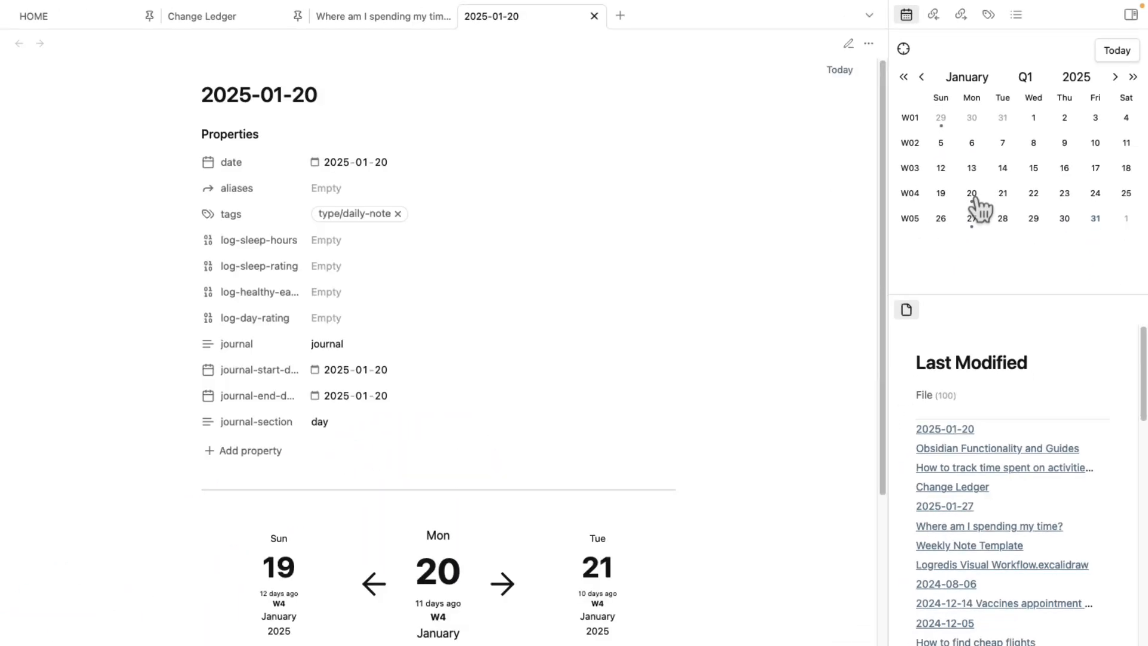
pyautogui.moveTo(523, 44); pyautogui.dragTo(712, 264)
# Step: Hide the file explorer sidebar and collapse the properties of the 2025-01-20 note
pyautogui.click(219, 16)
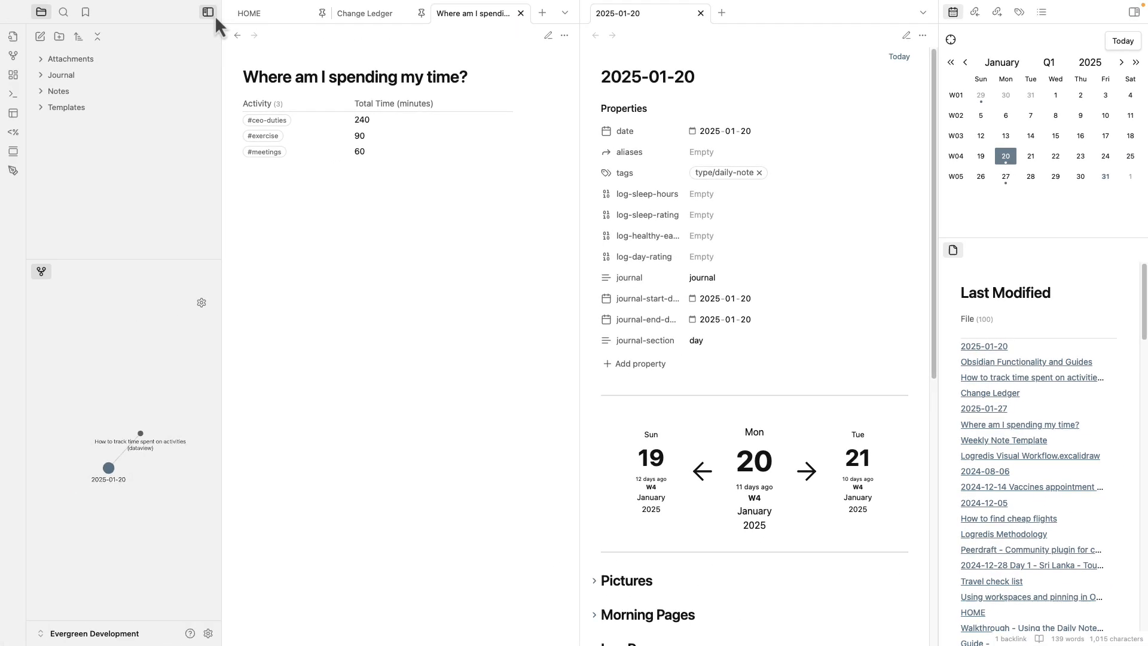
pyautogui.click(214, 16)
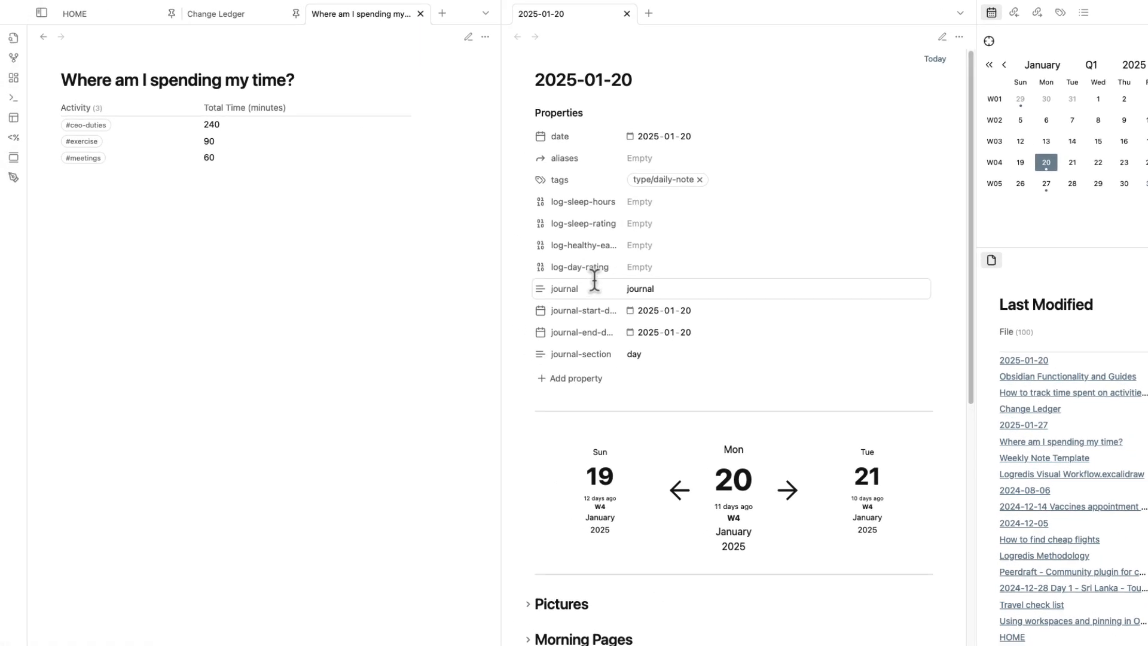
pyautogui.click(526, 113)
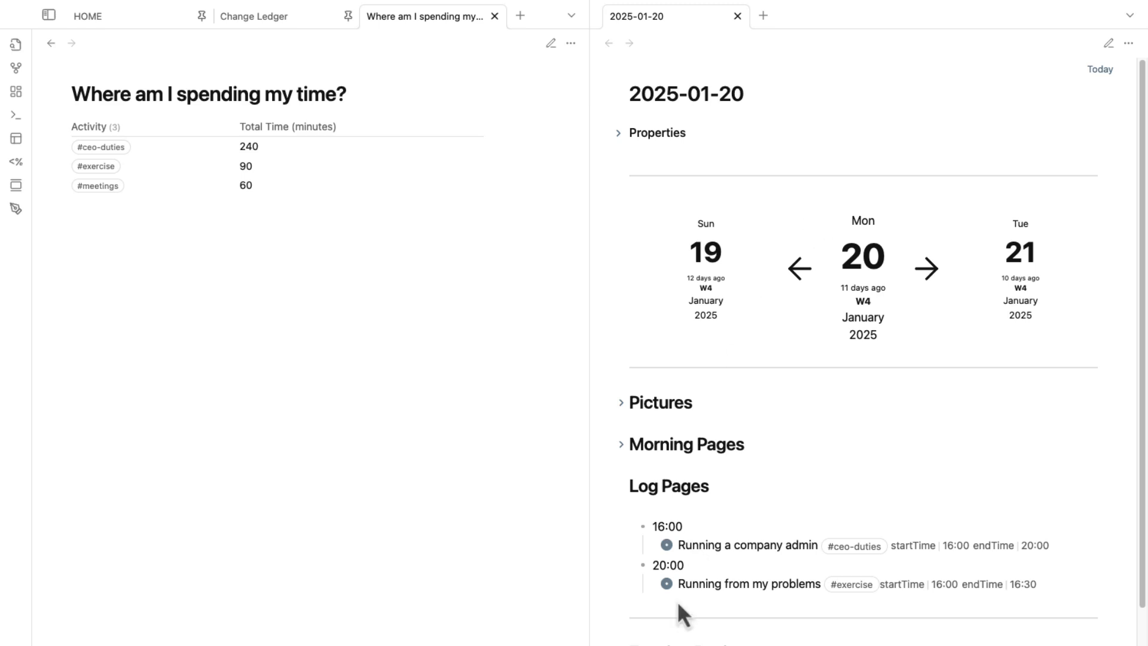
# Step: Review the Log Pages section and its "Running a company admin" entry, then show the daily note in source mode
pyautogui.moveTo(630, 486); pyautogui.dragTo(743, 496)
pyautogui.scroll(-1, 752, 504)
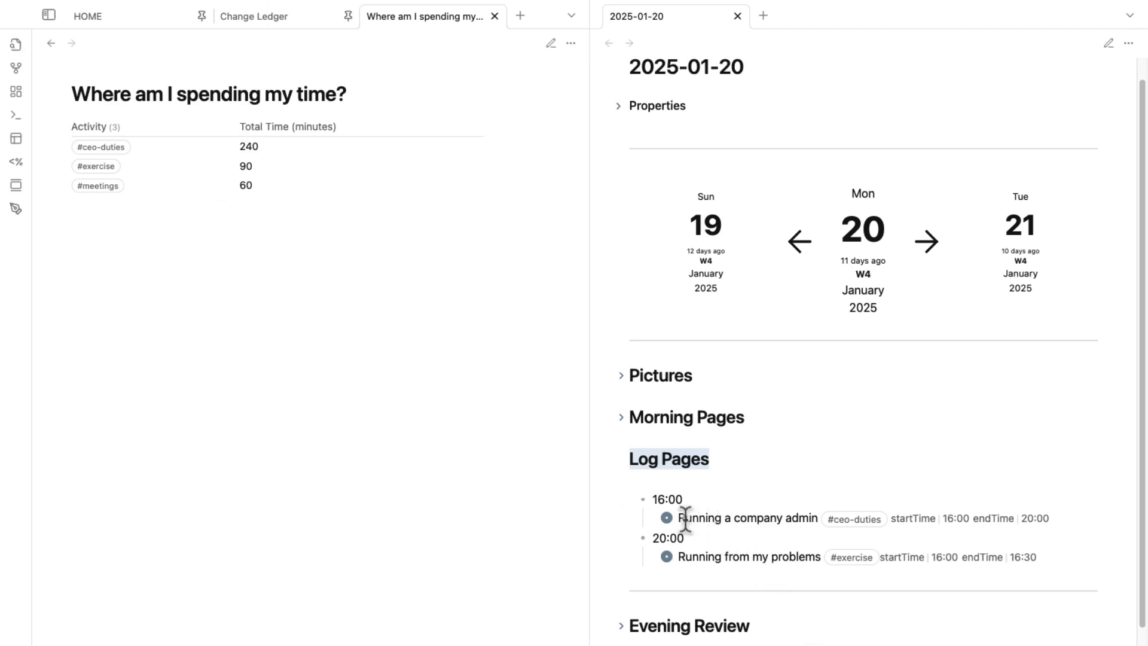
pyautogui.moveTo(680, 518); pyautogui.dragTo(819, 520)
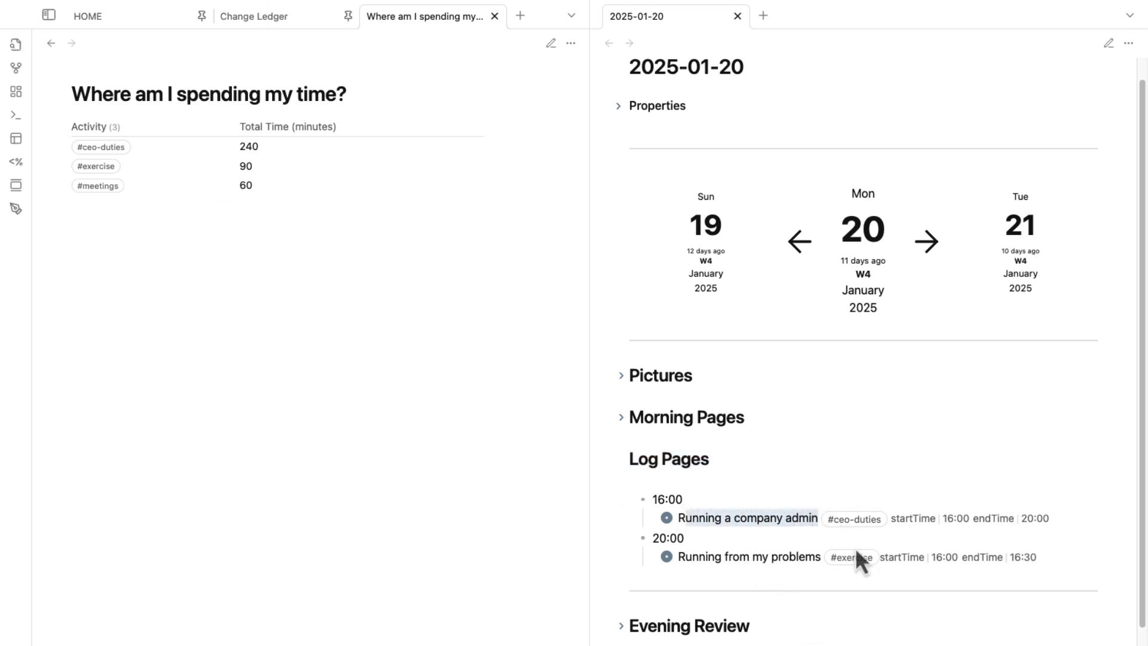
pyautogui.hotkey('ctrl', 'e')
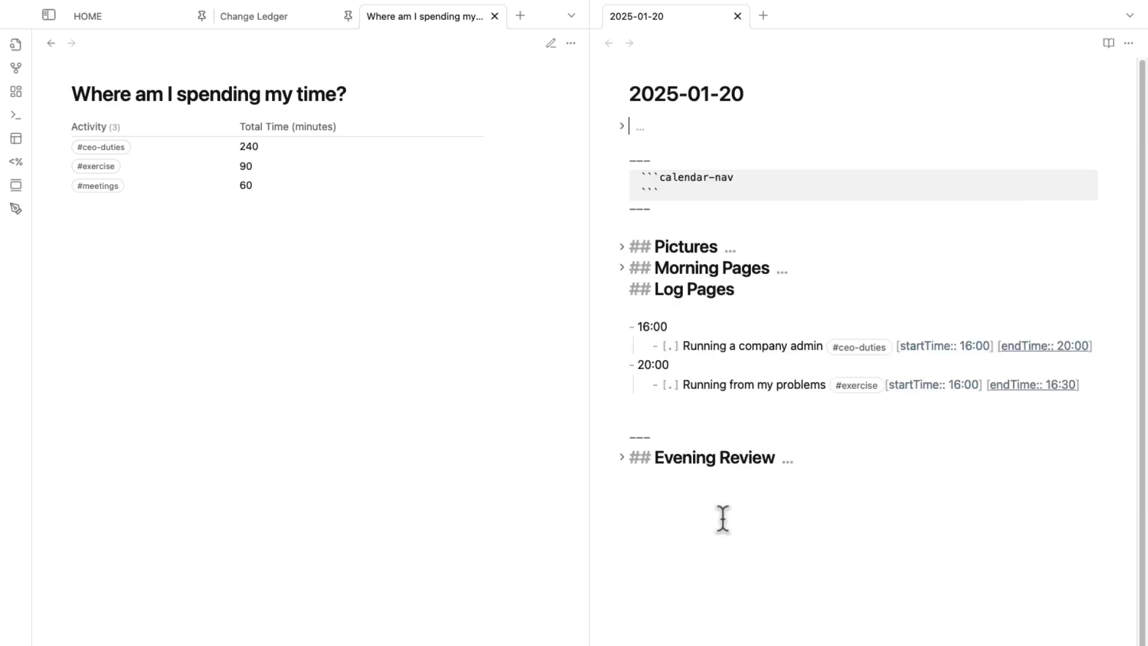
# Step: Examine the source line of the "Running a company admin" entry, including the task marker in front of its text
pyautogui.moveTo(684, 345); pyautogui.dragTo(616, 344)
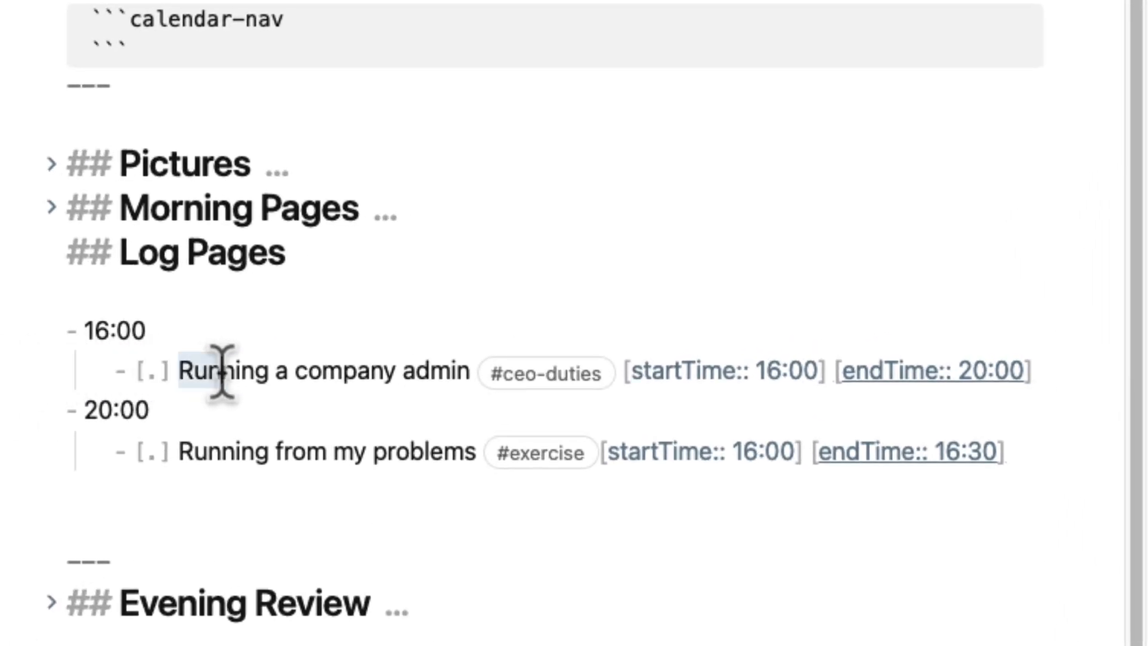
pyautogui.moveTo(178, 371); pyautogui.dragTo(471, 370)
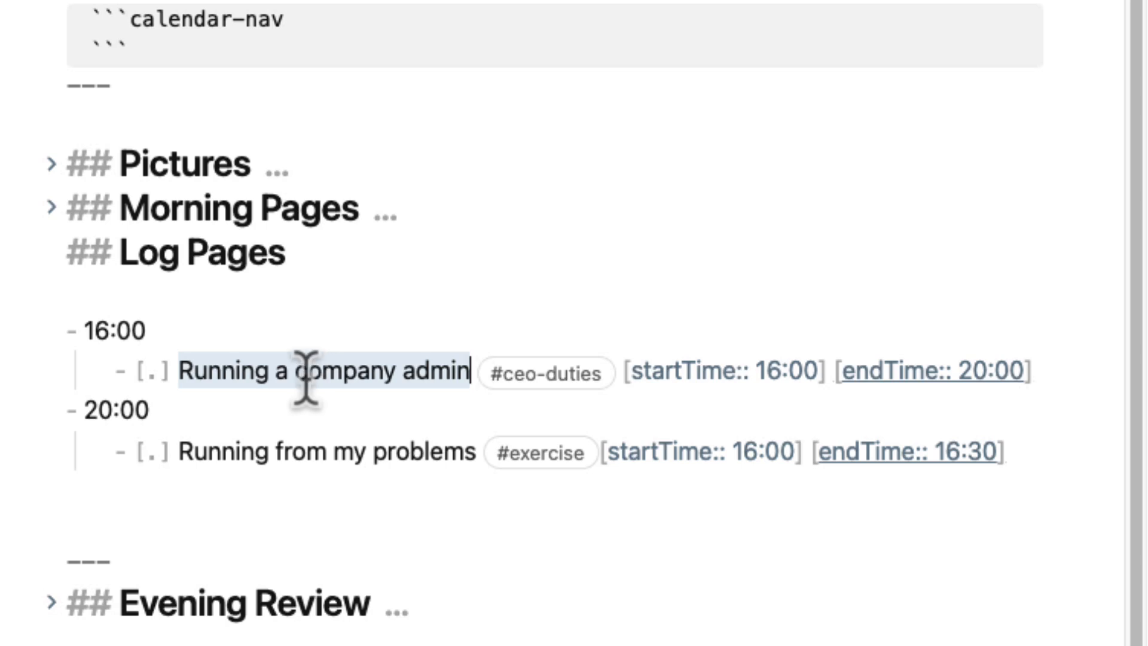
pyautogui.moveTo(173, 369); pyautogui.dragTo(1047, 380)
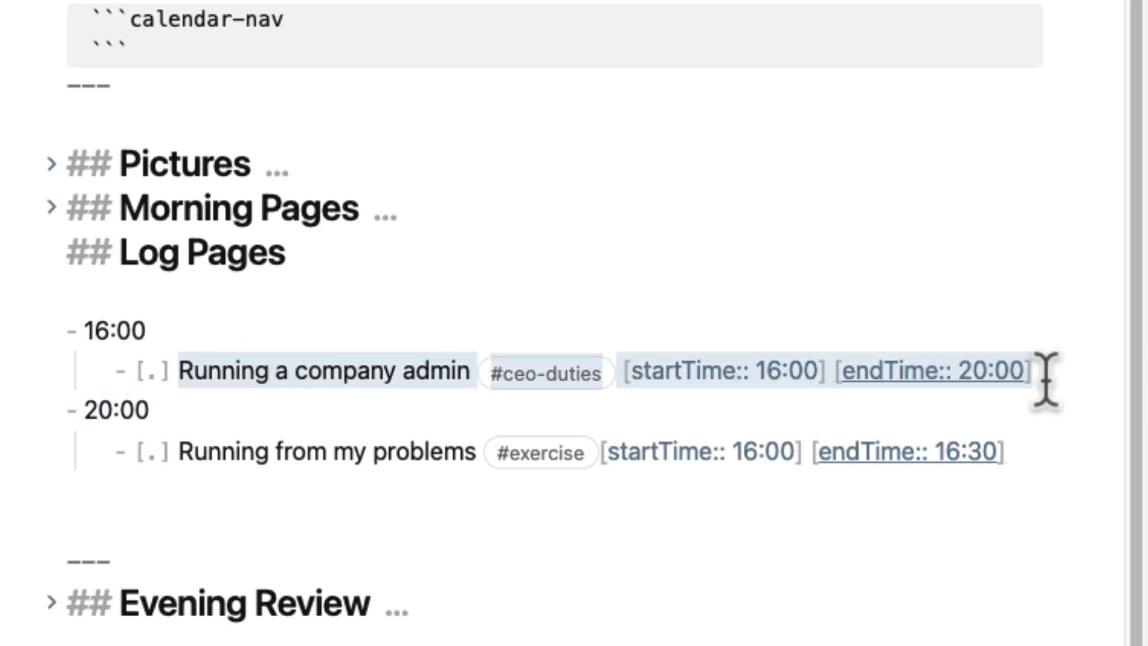
pyautogui.moveTo(174, 370); pyautogui.dragTo(19, 370)
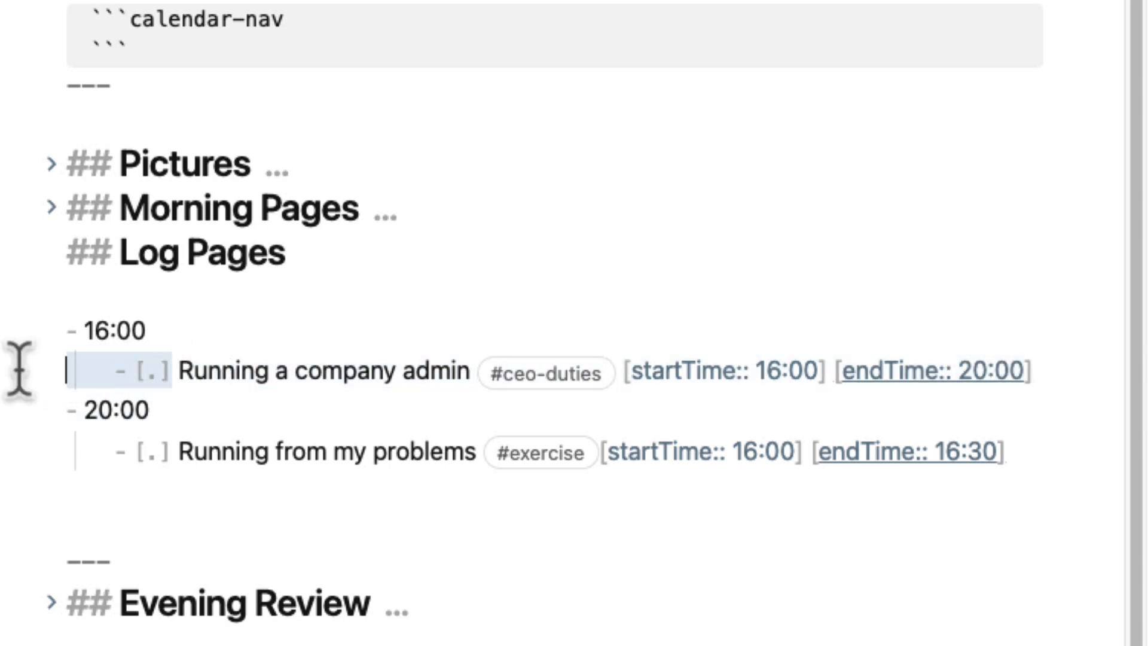
pyautogui.click(177, 369)
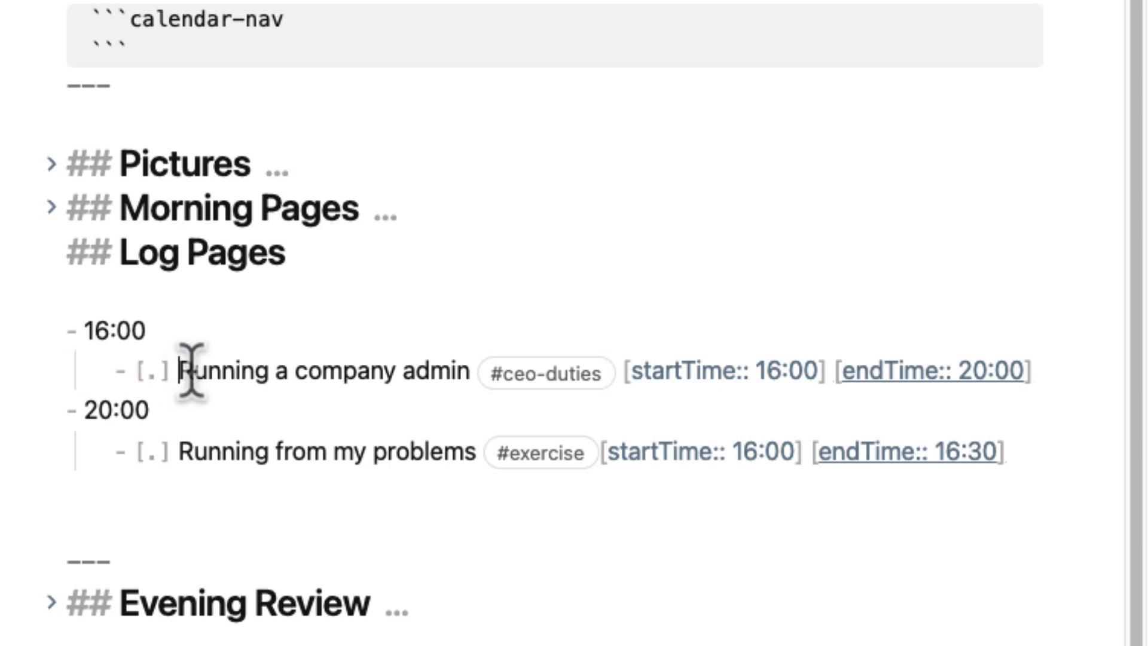
pyautogui.moveTo(192, 370); pyautogui.dragTo(1008, 375)
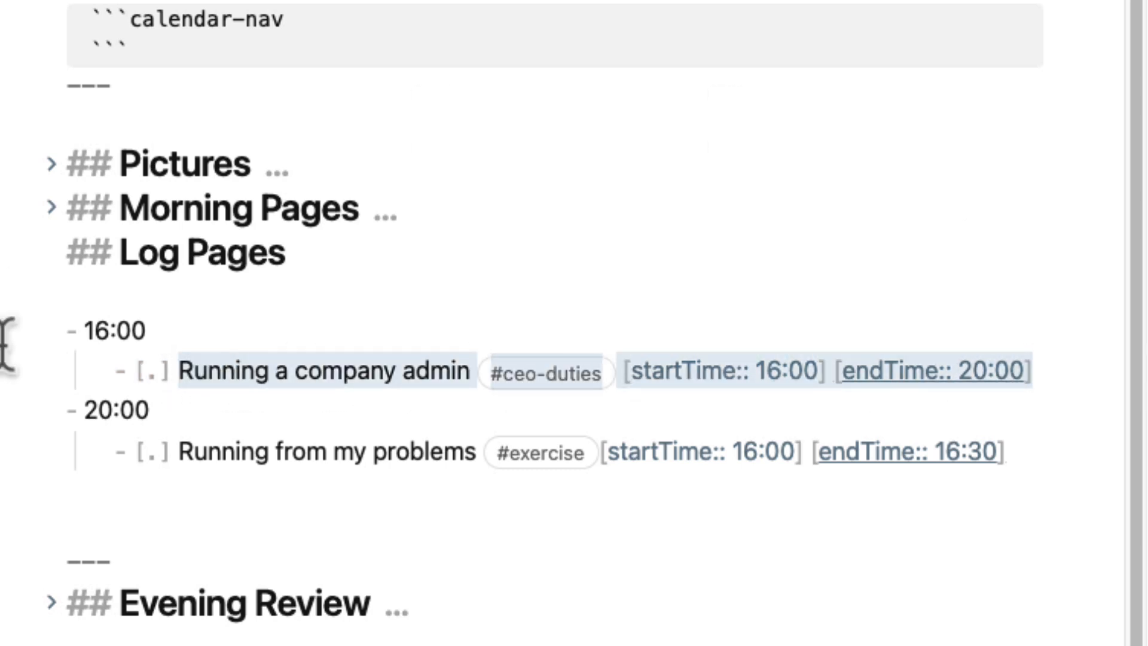
pyautogui.click(288, 372)
pyautogui.click(181, 371)
pyautogui.hotkey('shift', 'Home')
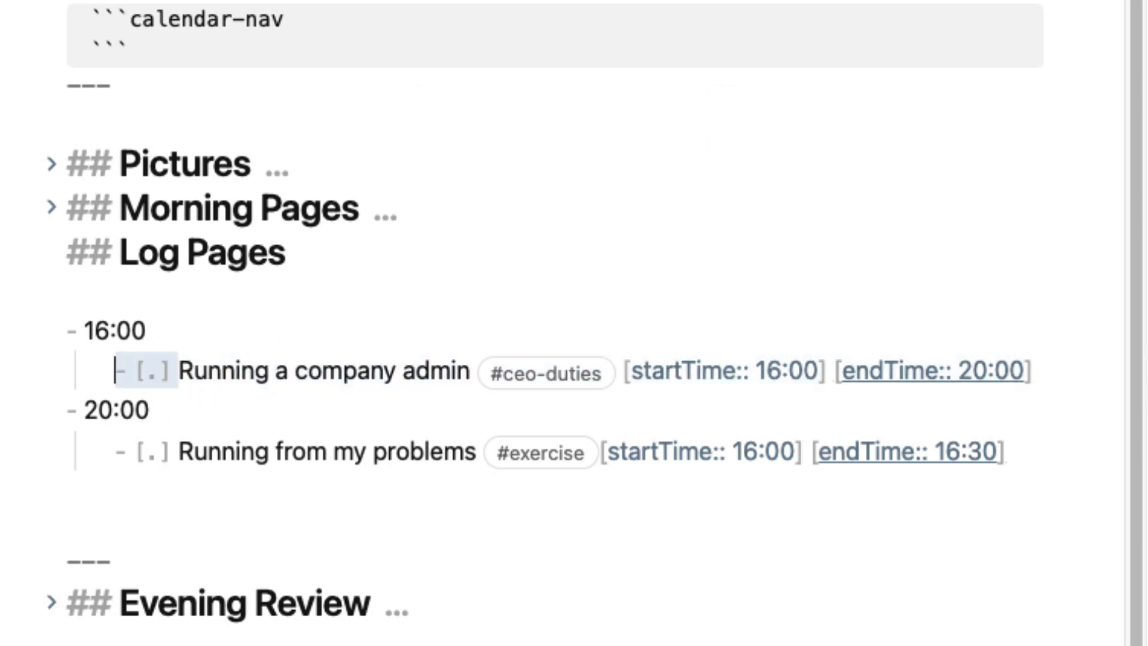
pyautogui.hotkey('shift', 'Home')
pyautogui.click(185, 370)
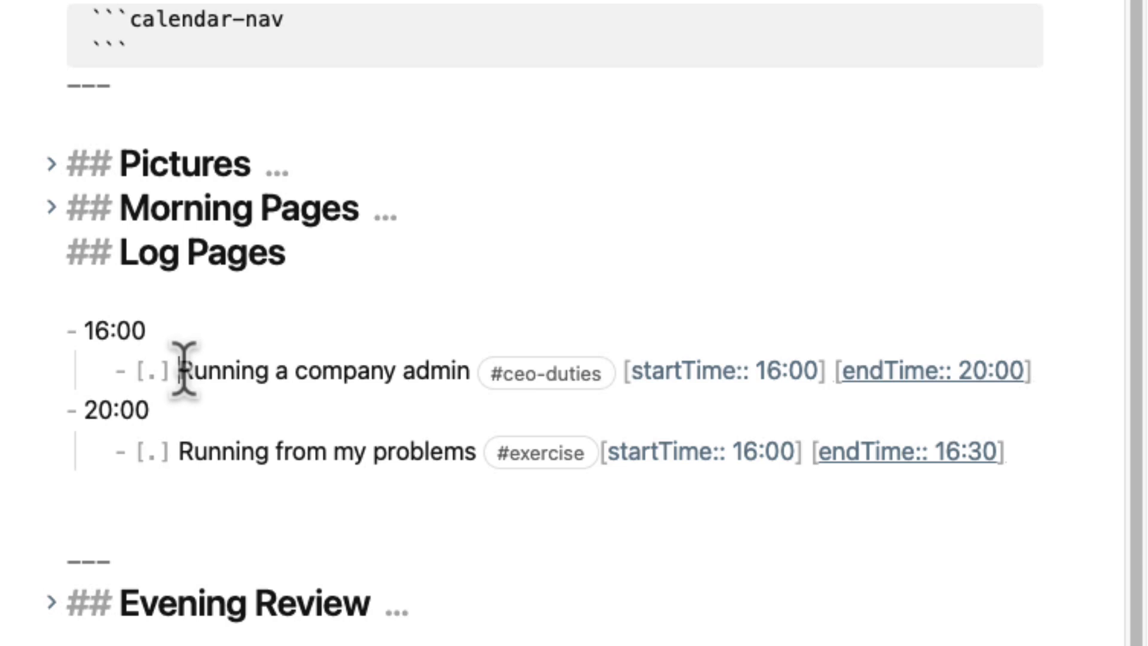
# Step: Examine the first entry's description, #ceo-duties tag, startTime and endTime fields, and the "Running from my problems" entry's text
pyautogui.moveTo(185, 370); pyautogui.dragTo(467, 372)
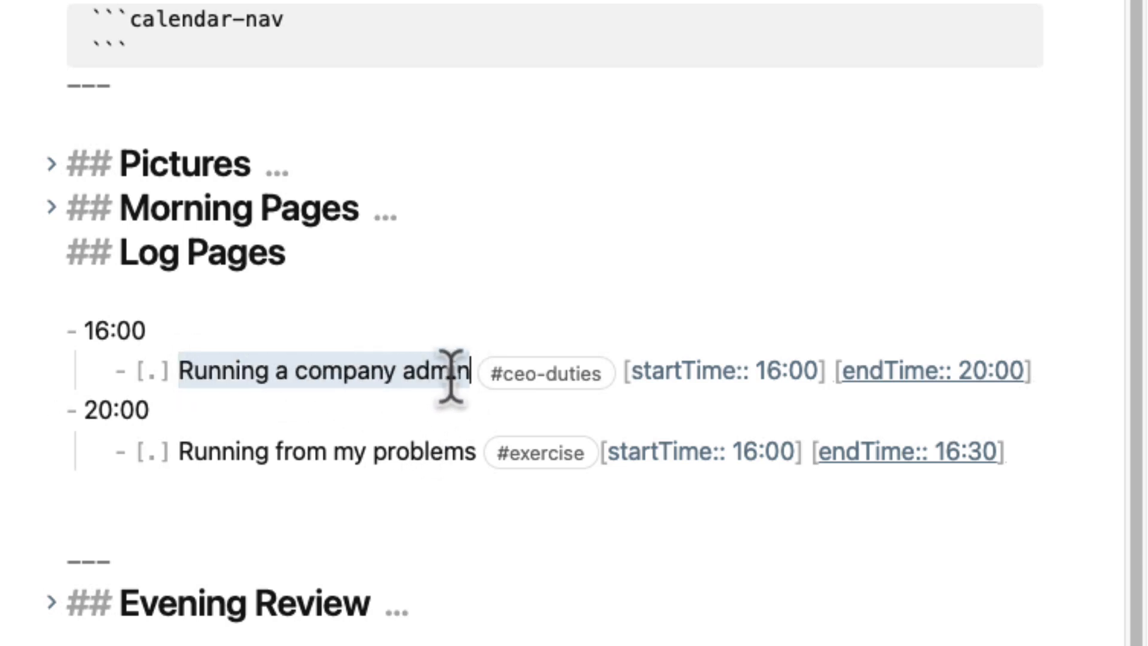
pyautogui.click(357, 371)
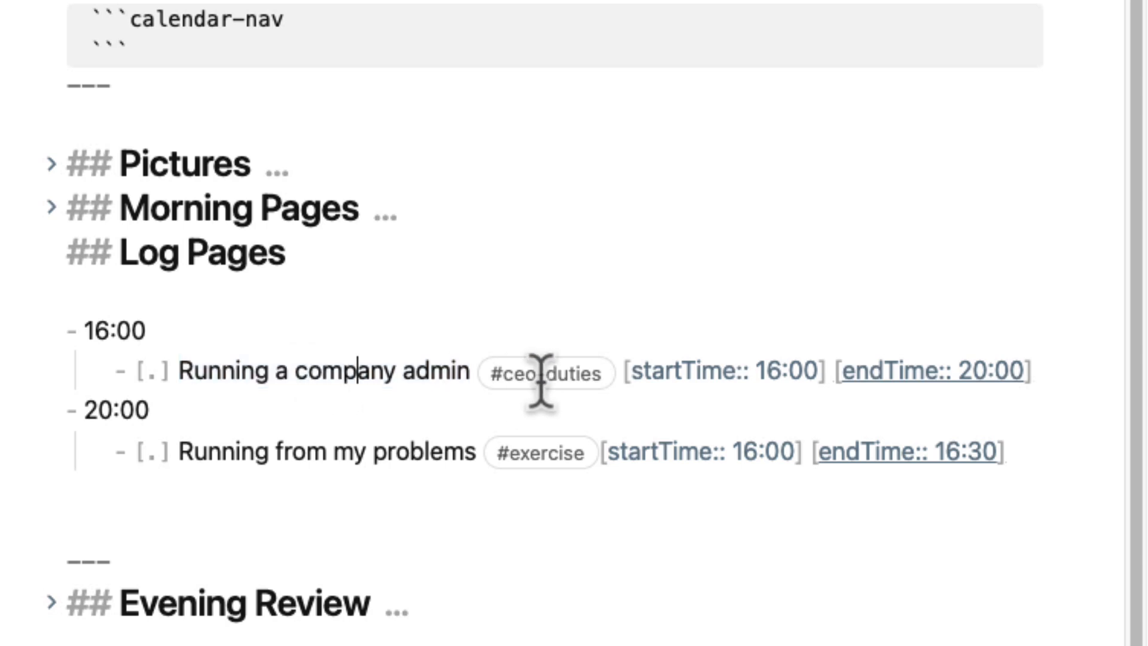
pyautogui.moveTo(491, 374); pyautogui.dragTo(598, 376)
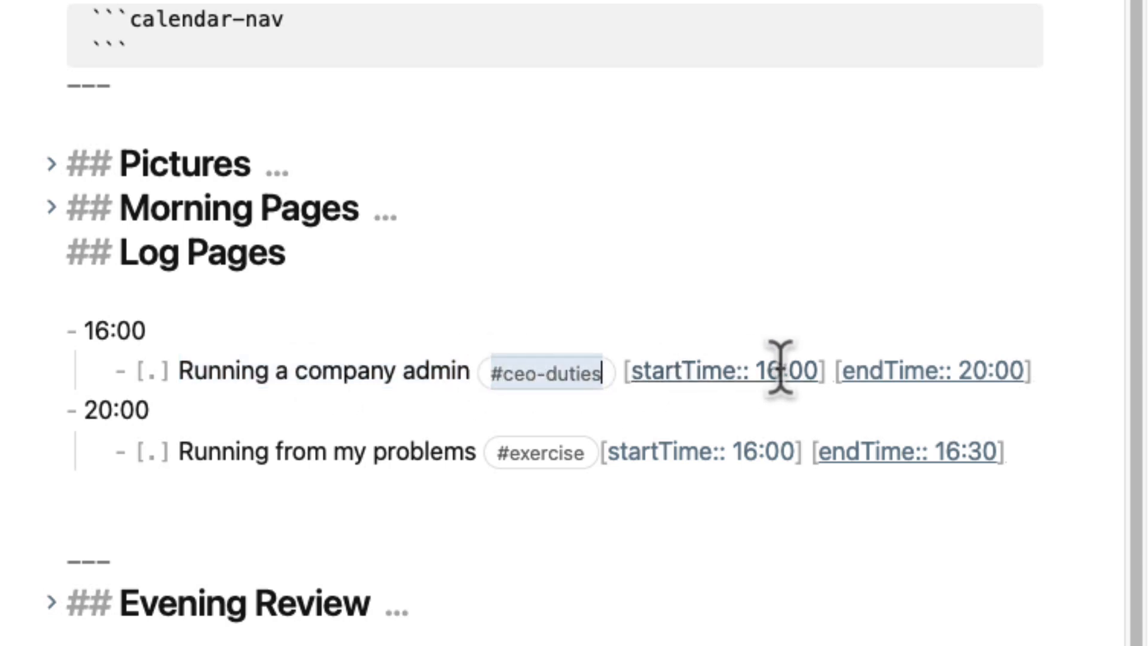
pyautogui.moveTo(1055, 370); pyautogui.dragTo(628, 371)
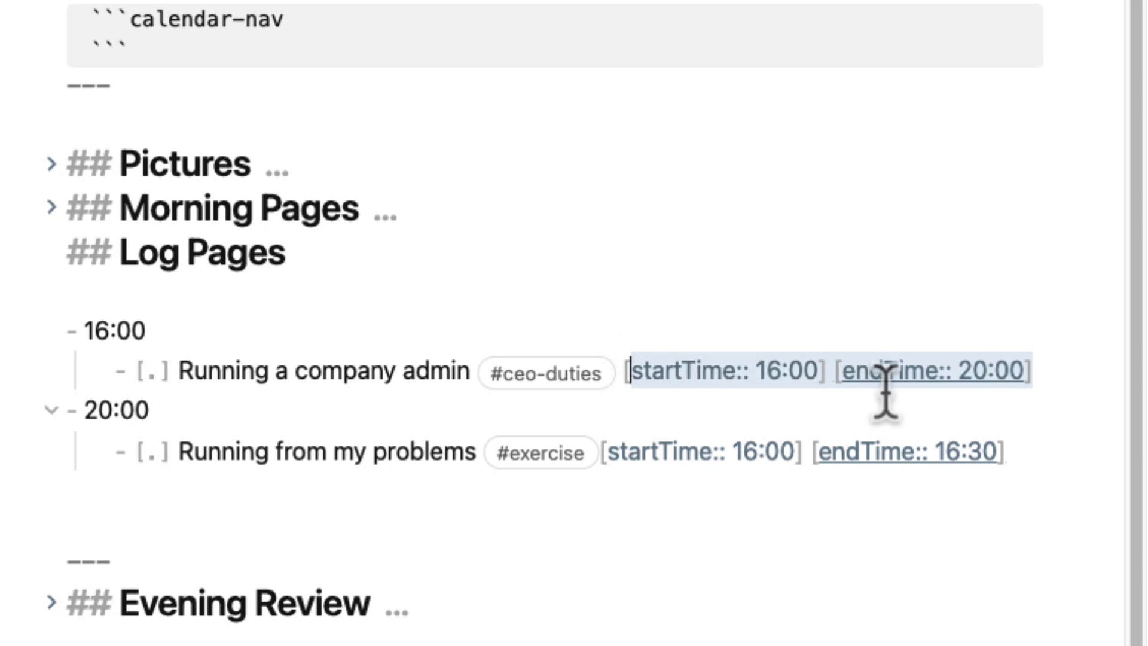
pyautogui.click(760, 371)
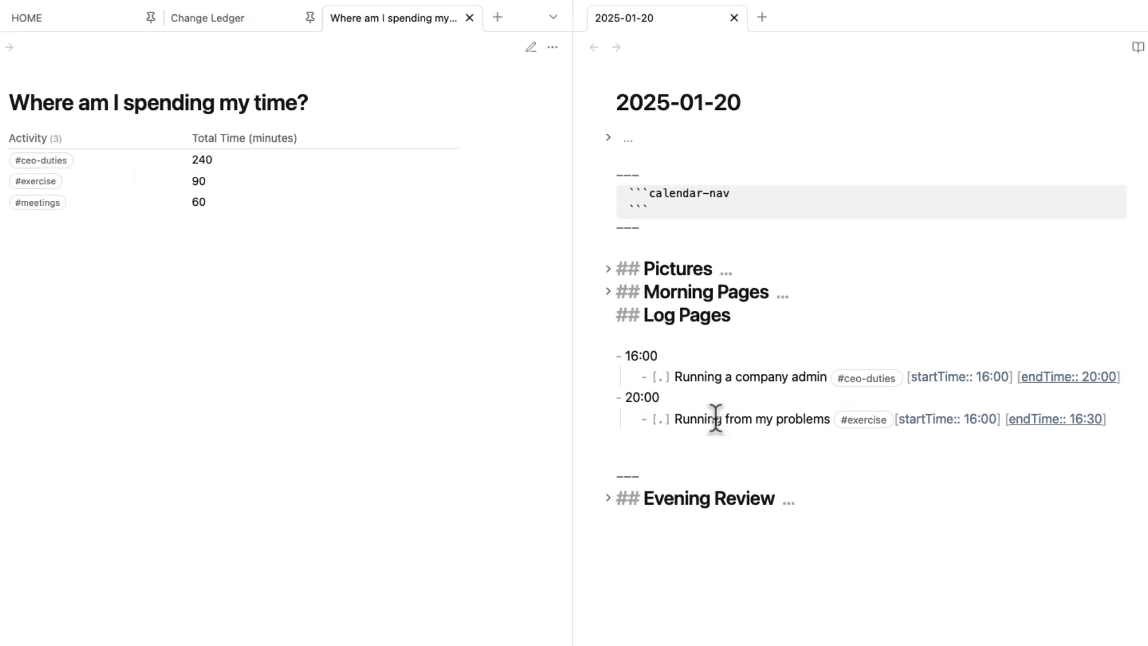
pyautogui.moveTo(688, 418); pyautogui.dragTo(803, 418)
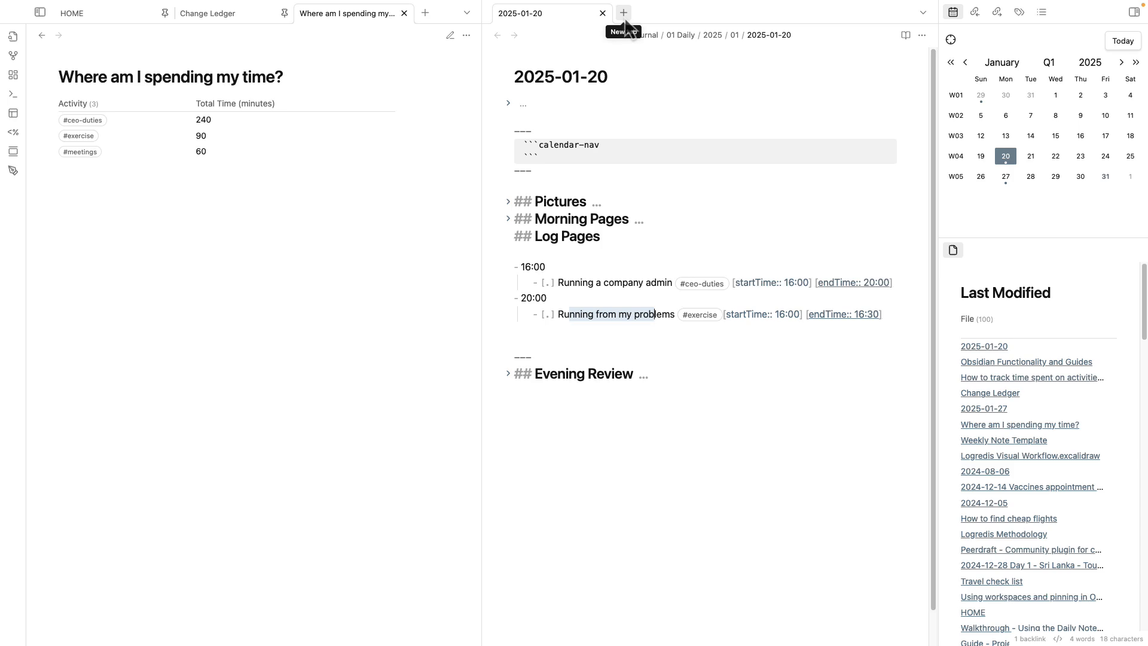
# Step: Open the 2025-01-27 daily note with its properties collapsed, in a third pane beside the 2025-01-20 note
pyautogui.click(624, 14)
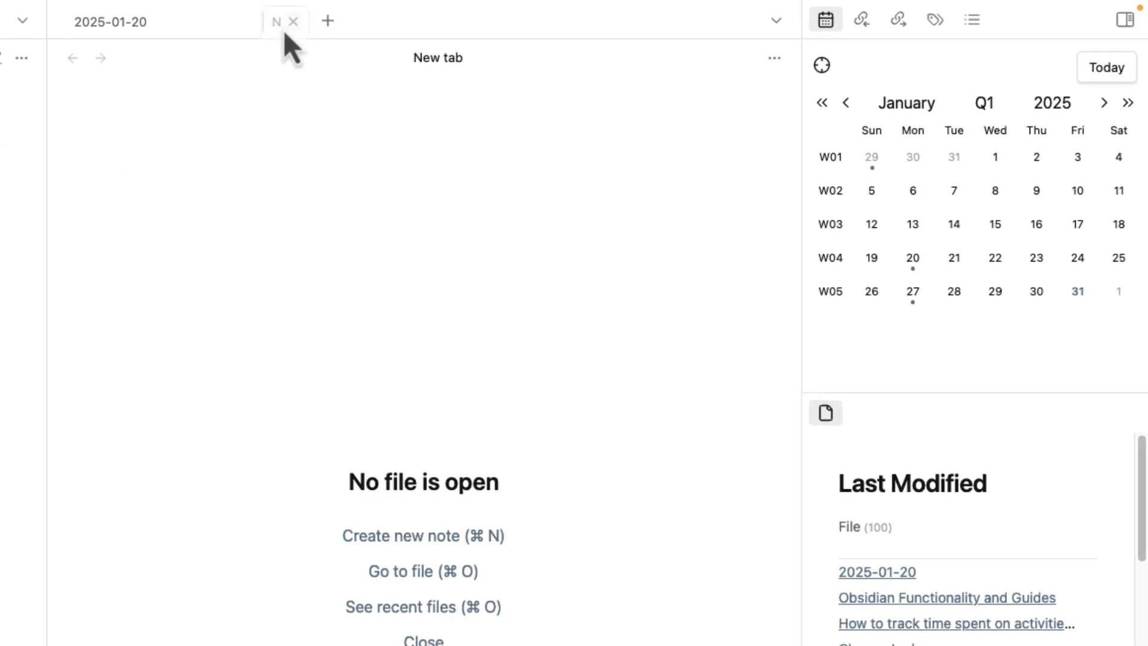
pyautogui.click(902, 306)
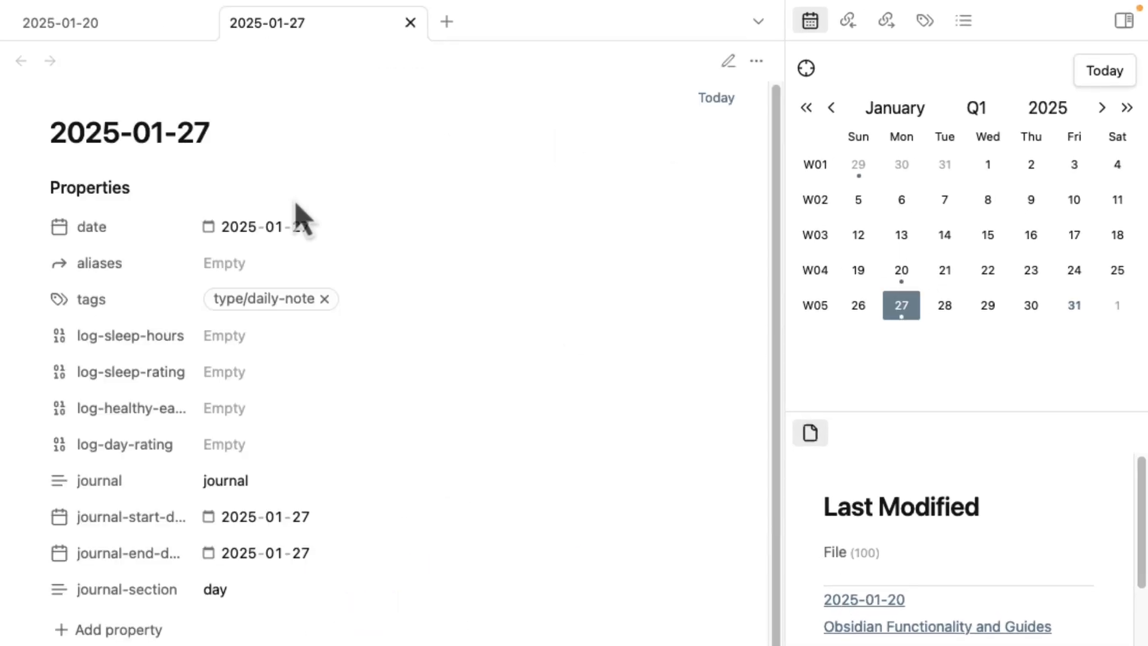
pyautogui.click(35, 190)
pyautogui.scroll(-3, 72, 341)
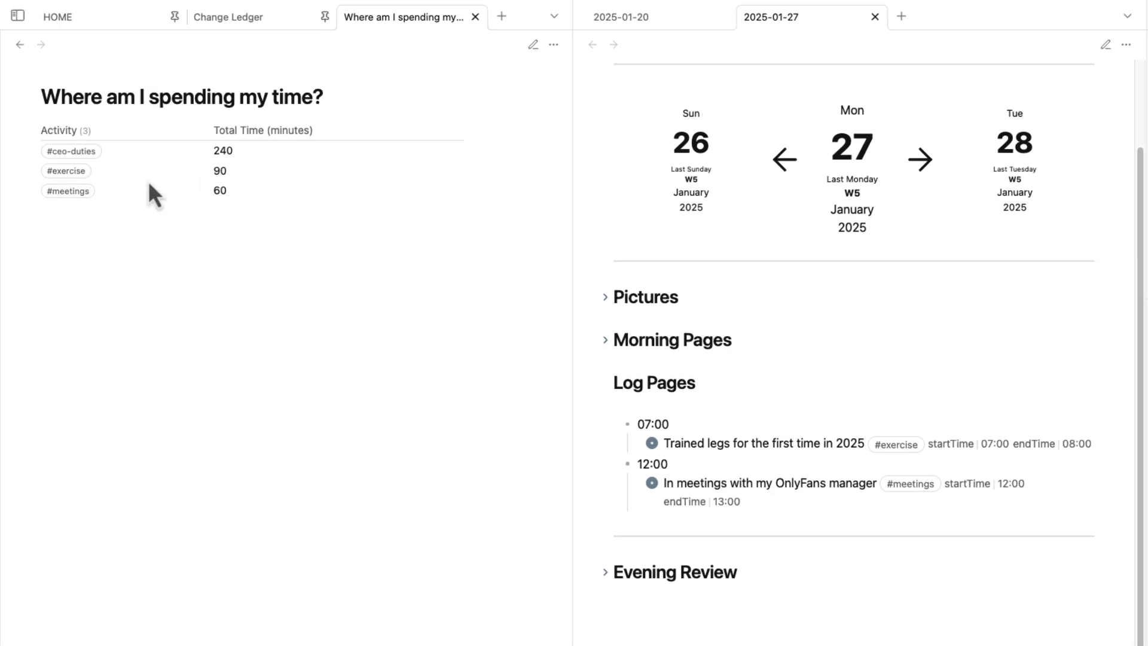
pyautogui.moveTo(778, 23); pyautogui.dragTo(1017, 314)
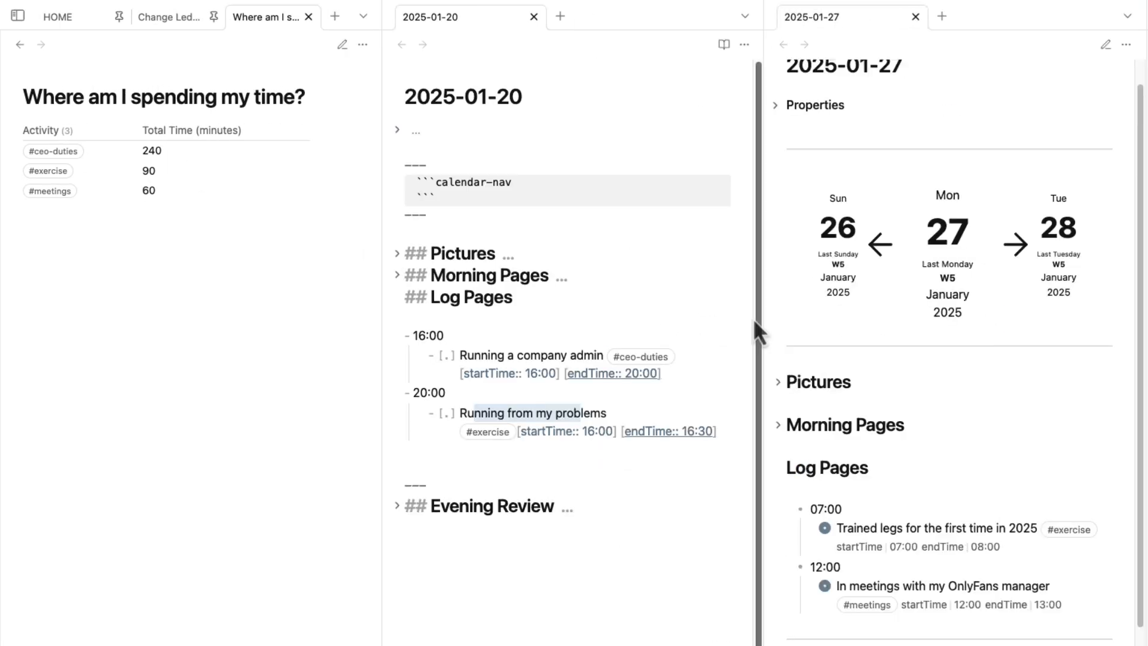
# Step: Review the tagged exercise and meetings entries under Log Pages in the 2025-01-27 note
pyautogui.scroll(-5, 774, 382)
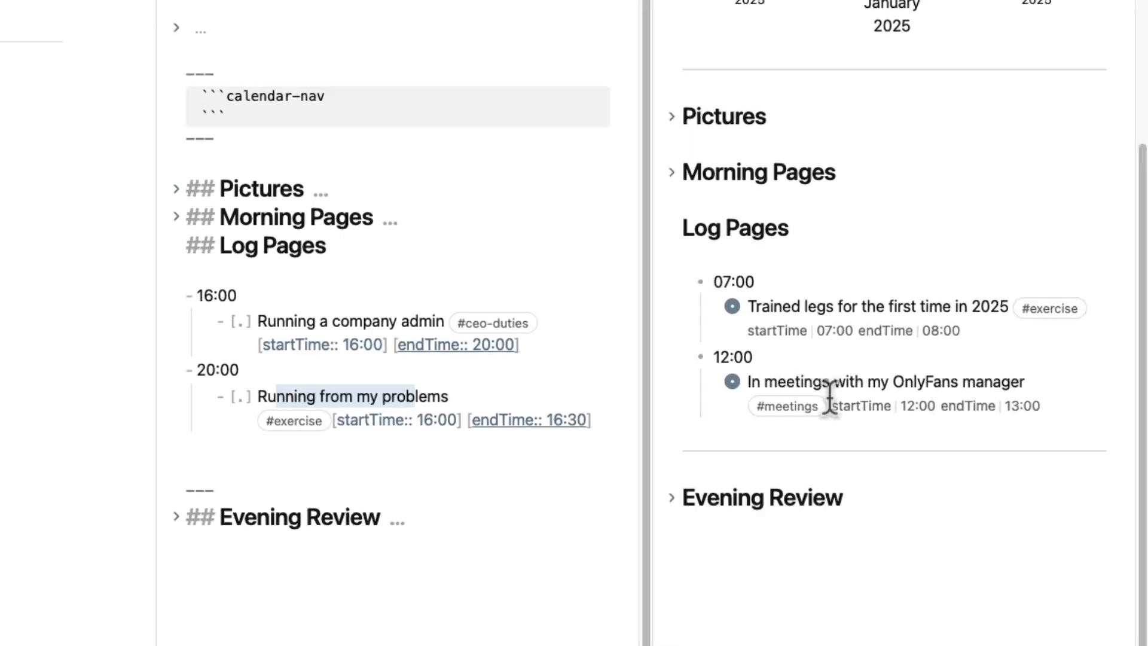
pyautogui.moveTo(771, 307); pyautogui.dragTo(985, 307)
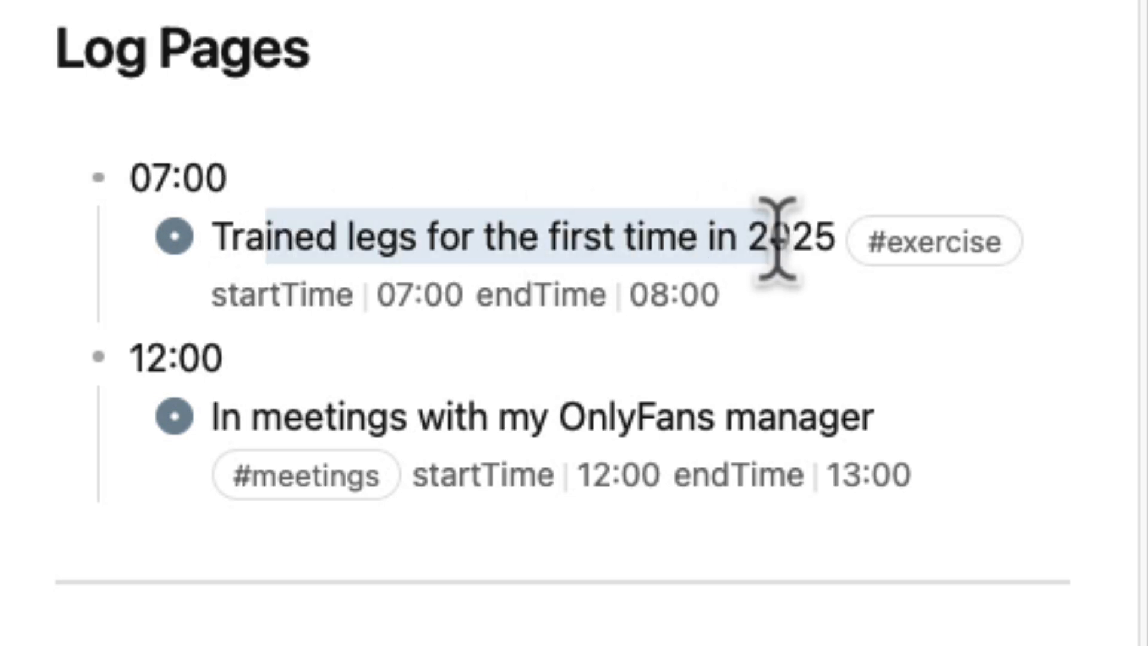
pyautogui.moveTo(777, 239); pyautogui.dragTo(885, 253)
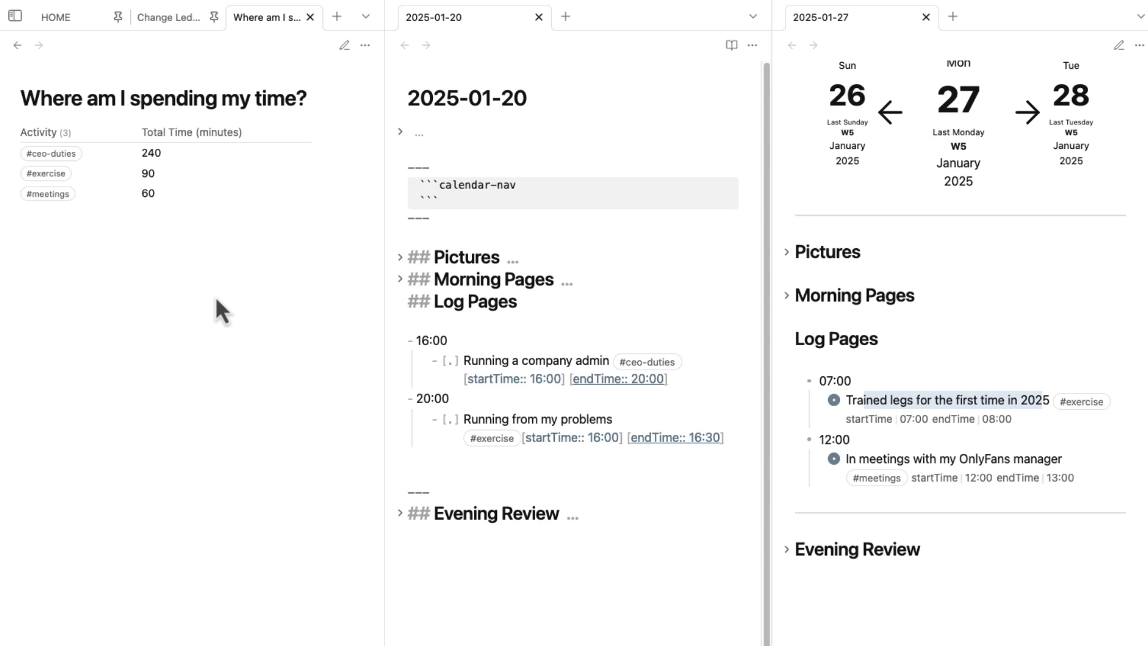
pyautogui.click(1088, 481)
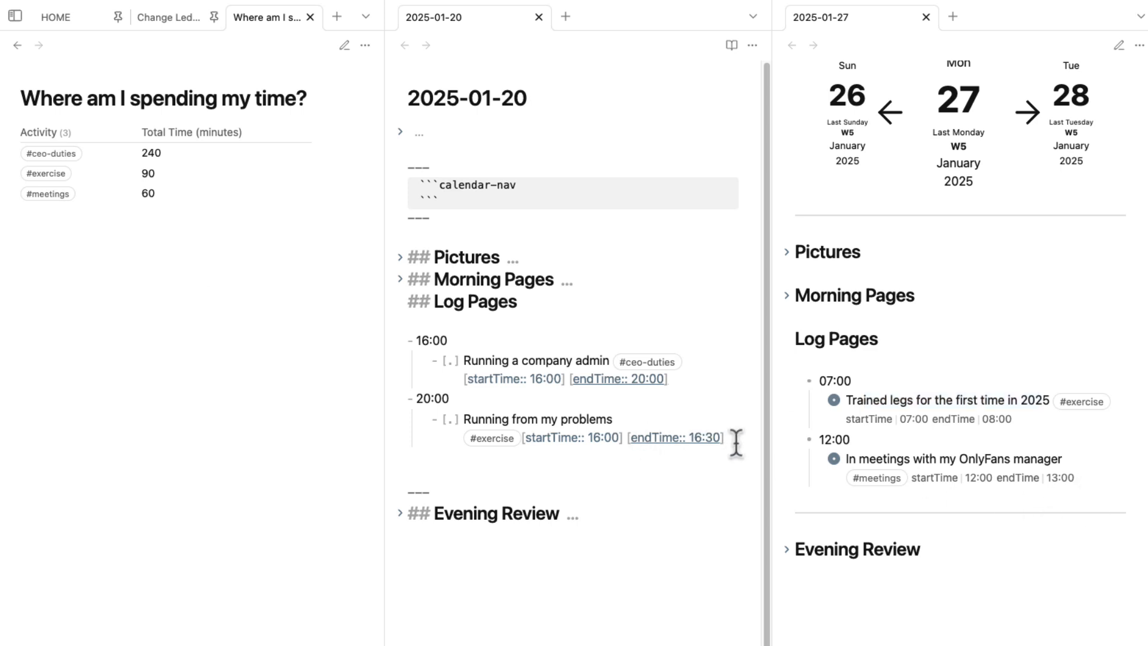
# Step: Add the task "I am commuting #travel [startTime::]" below the "Running from my problems" entry in the 2025-01-20 note
pyautogui.press('Return')
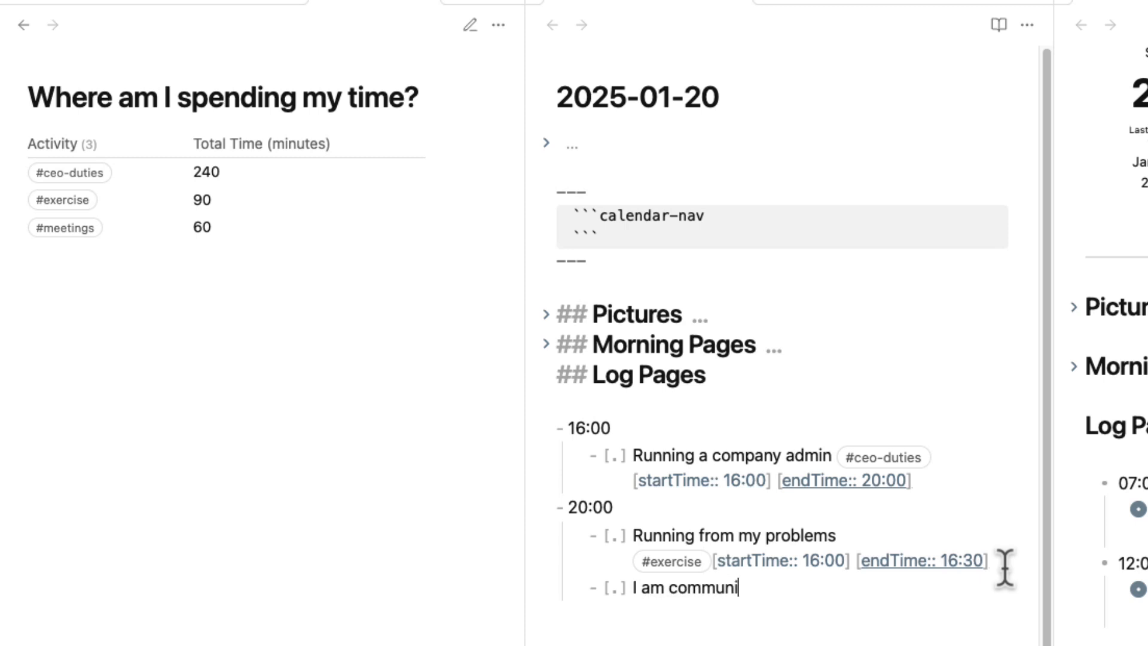
pyautogui.write('#travel [startTime::')
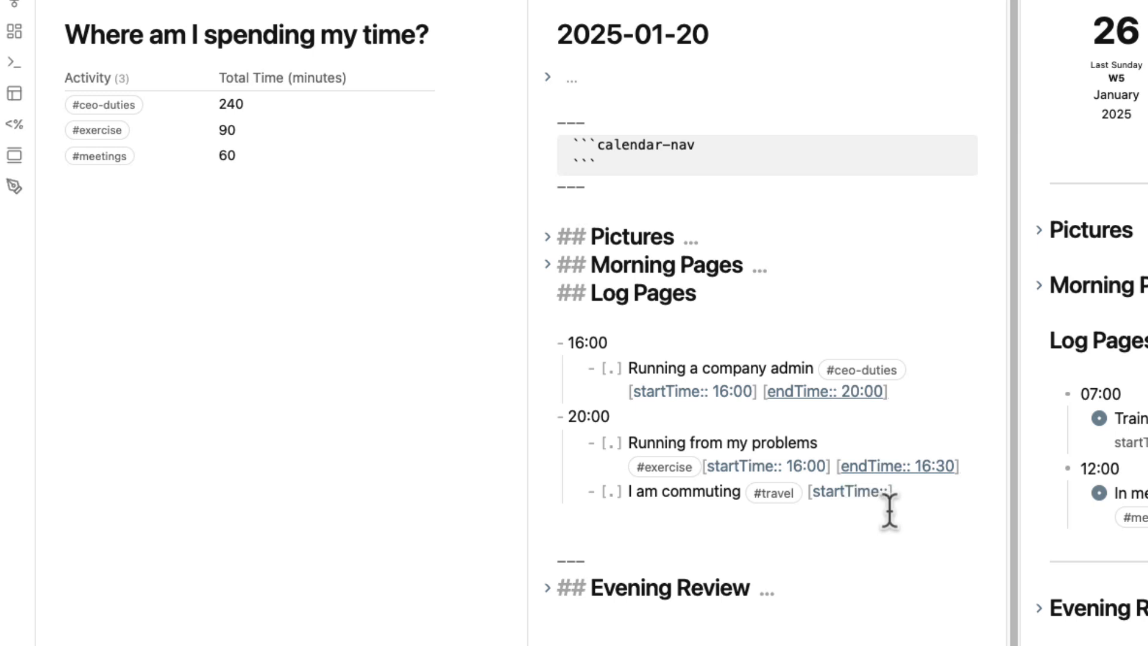
# Step: Expand the 2025-01-20 note's properties and examine the log-sleep-hours field
pyautogui.click(548, 79)
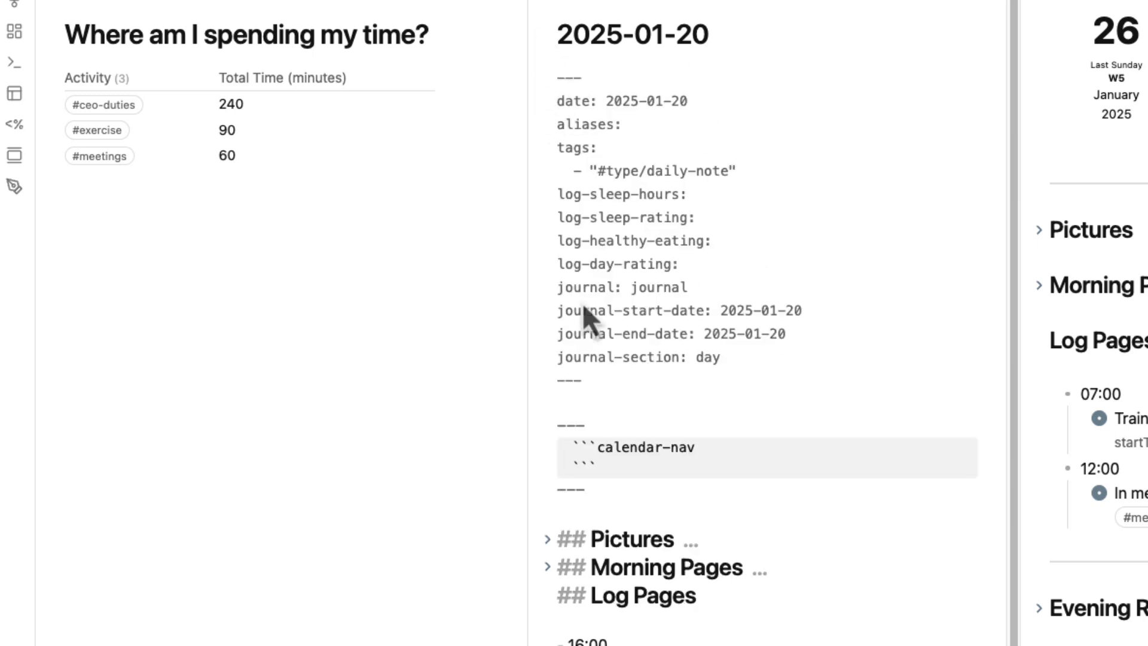
pyautogui.moveTo(554, 195); pyautogui.dragTo(764, 194)
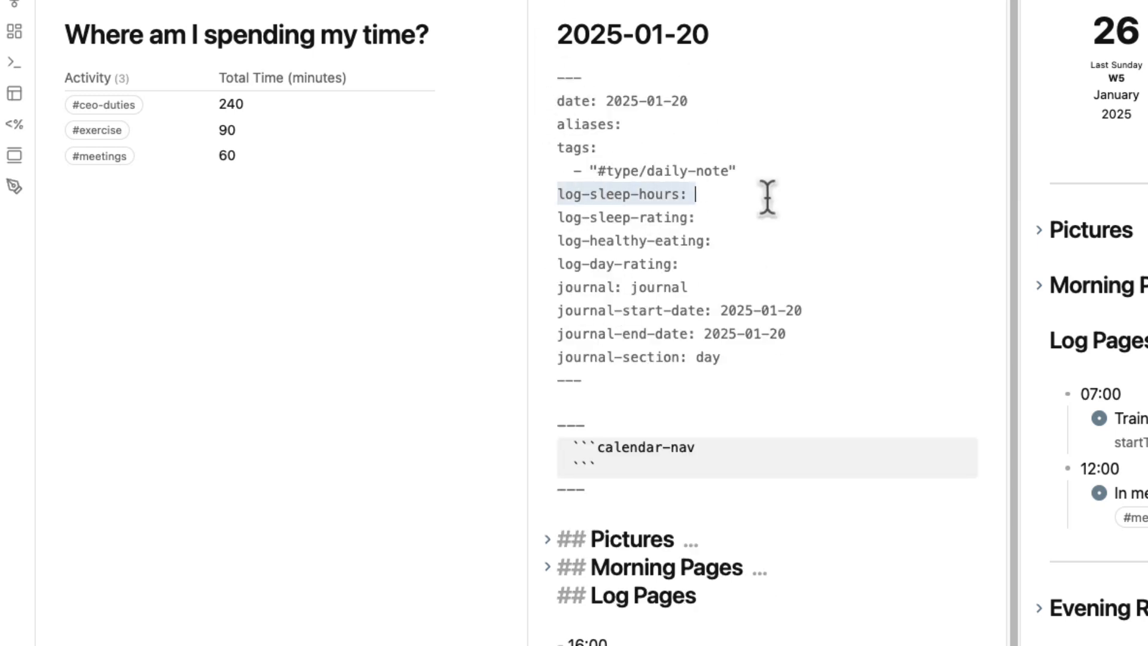
# Step: Set the "I am commuting" task's startTime to 17:00 and add an endTime field of 18:00 in the 2025-01-20 note
pyautogui.scroll(-3, 832, 372)
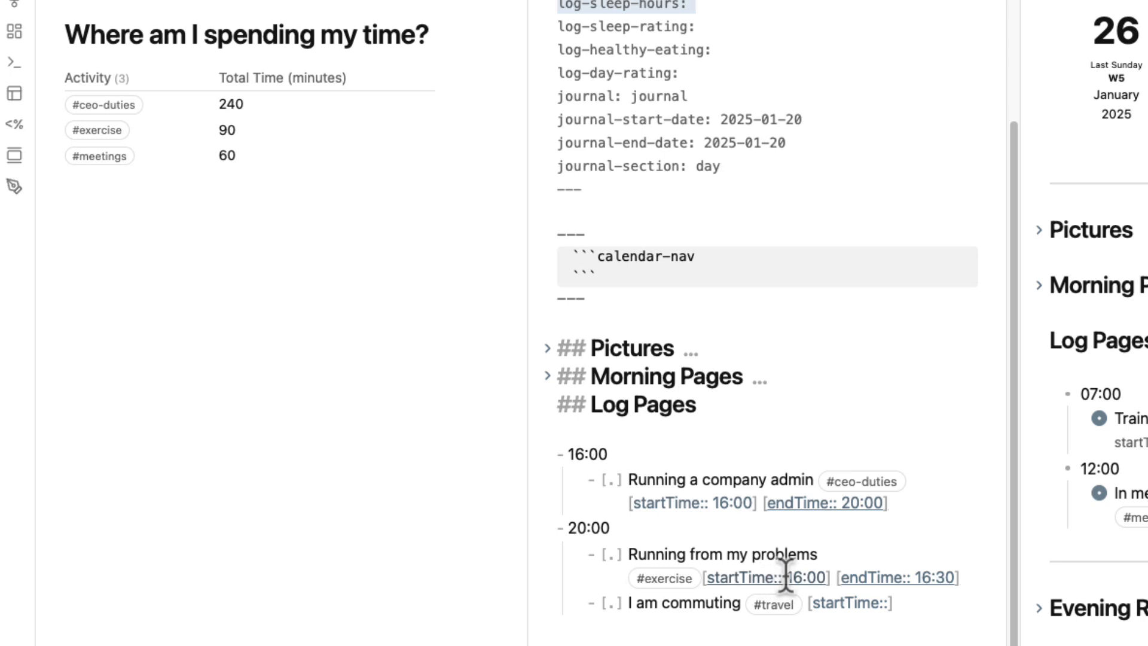
pyautogui.click(886, 604)
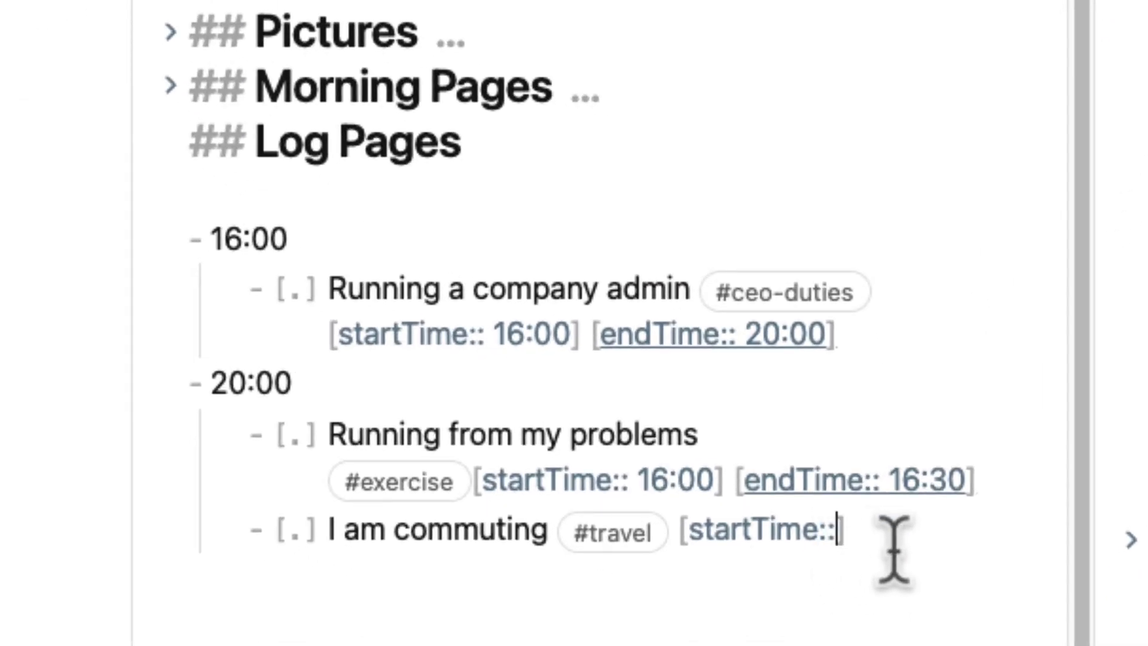
pyautogui.write('17')
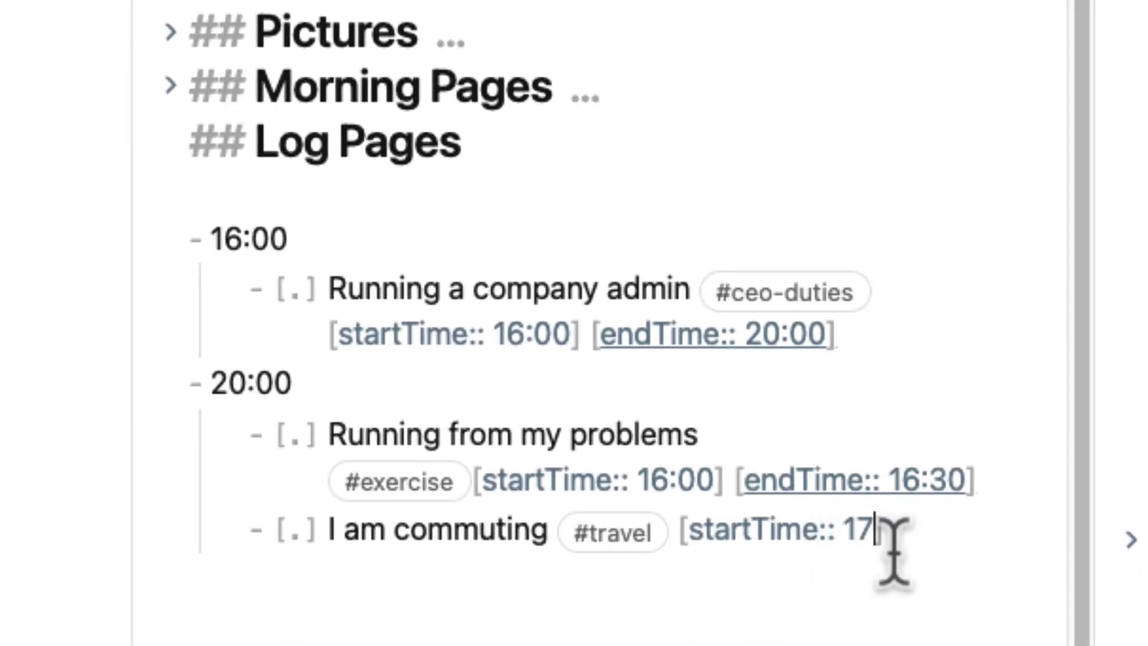
pyautogui.write(':00[[end')
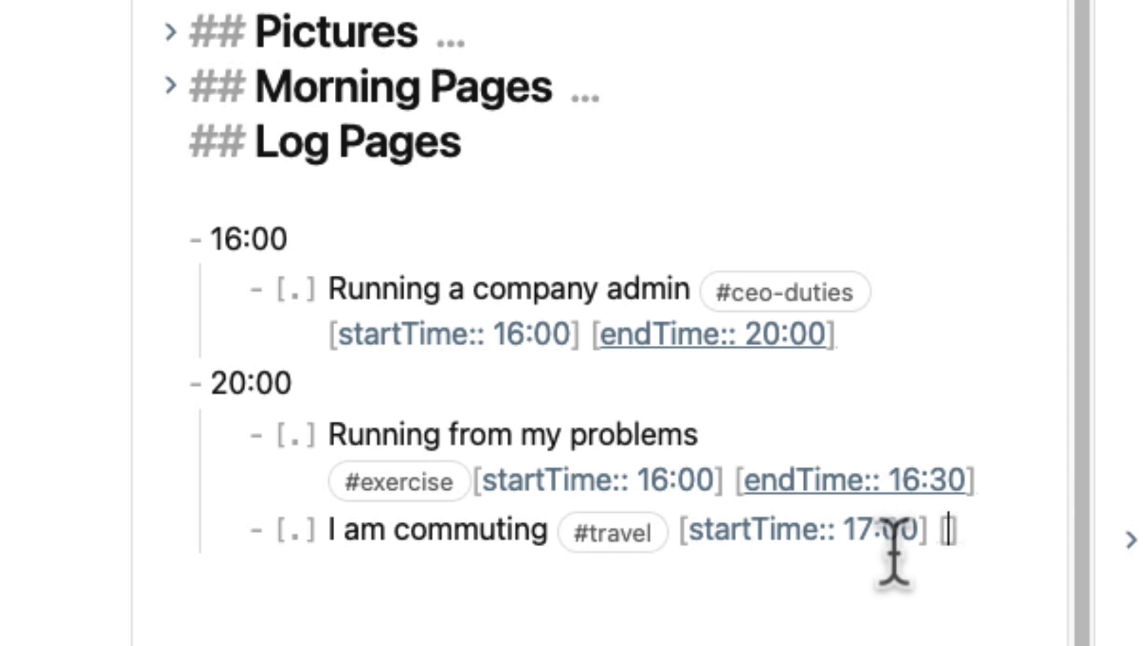
pyautogui.press('BackSpace')
pyautogui.press('BackSpace')
pyautogui.press('BackSpace')
pyautogui.press('BackSpace')
pyautogui.write('endTime')
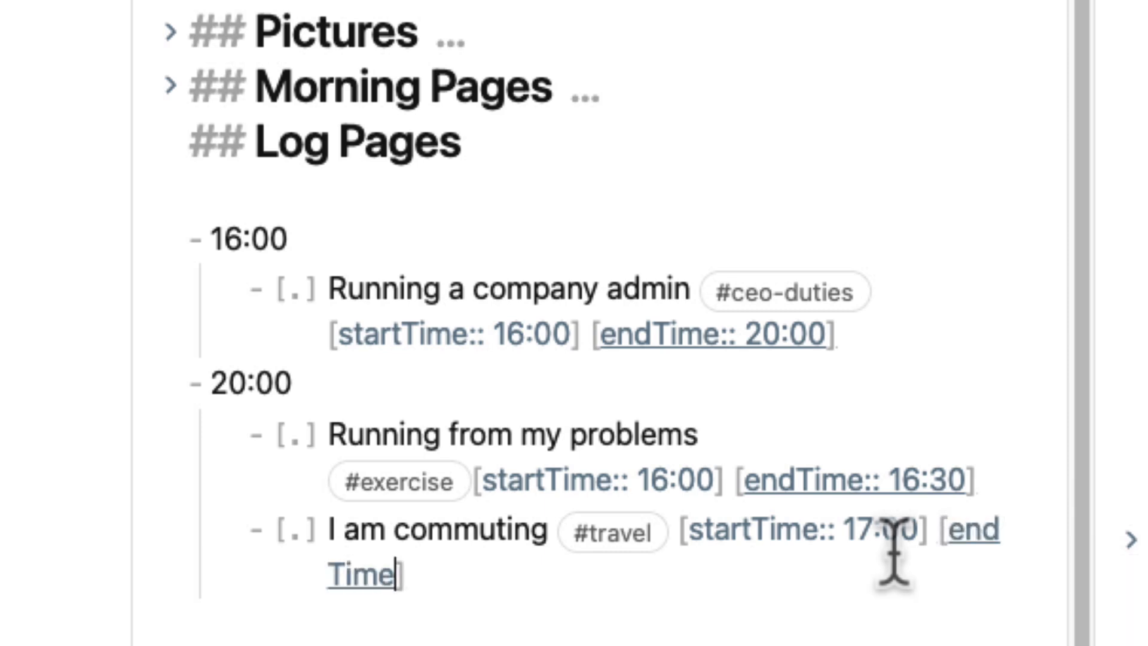
pyautogui.write(': 18:00')
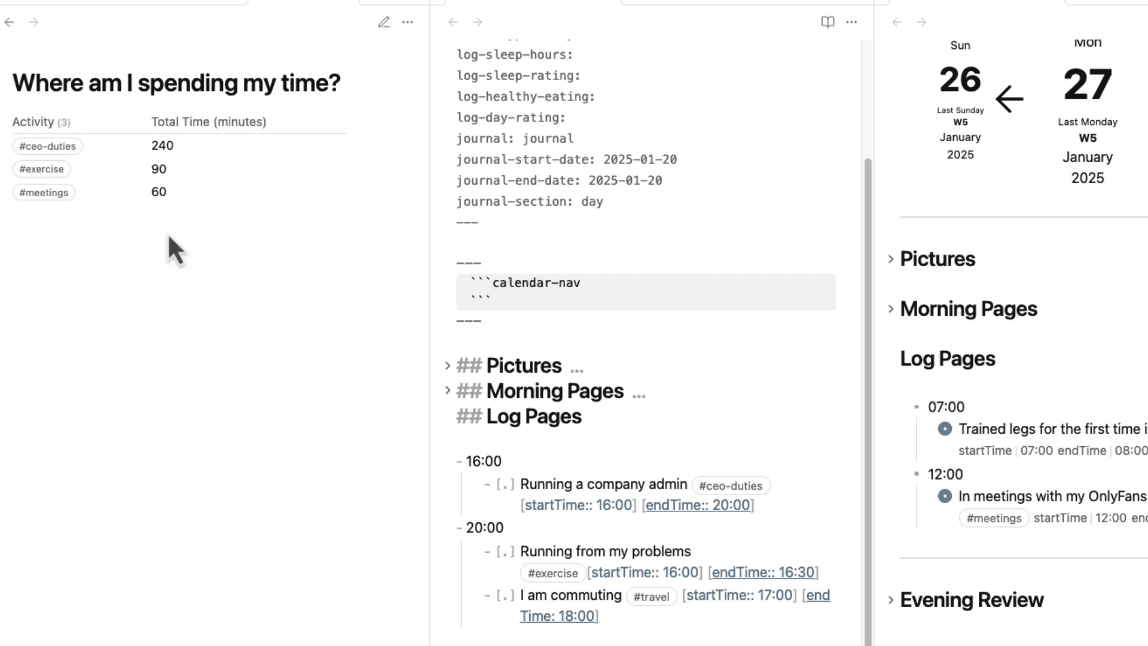
# Step: Widen the 2025-01-20 pane, correct the commuting task's endTime separator to a double colon and set its time to 18:15
pyautogui.moveTo(874, 598); pyautogui.dragTo(1056, 610)
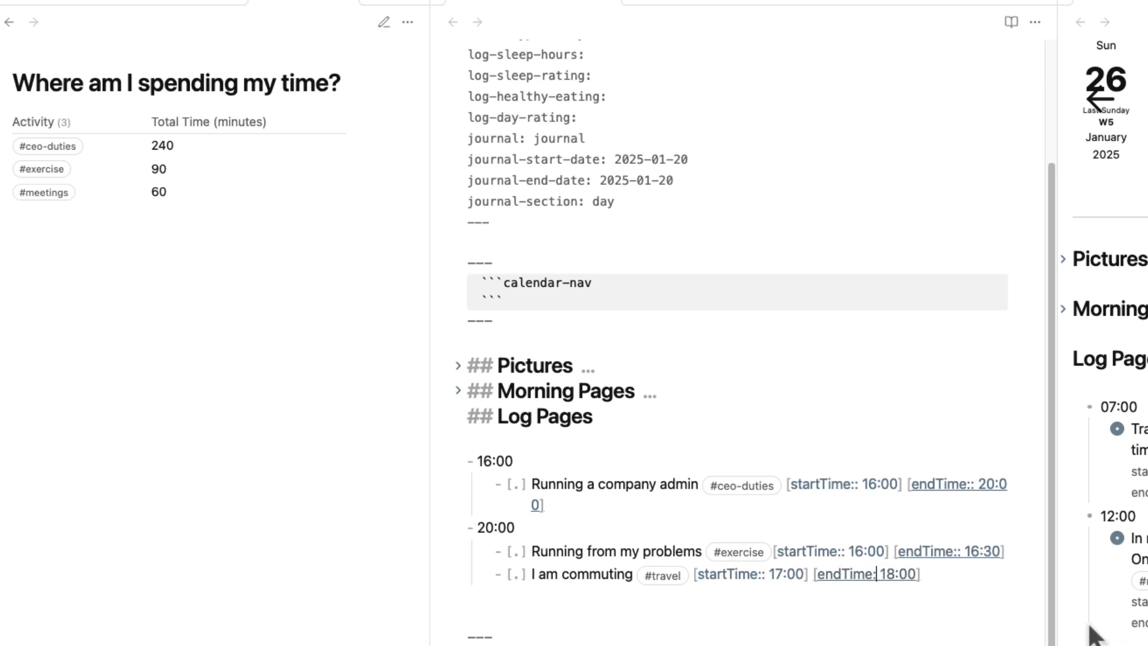
pyautogui.click(877, 577)
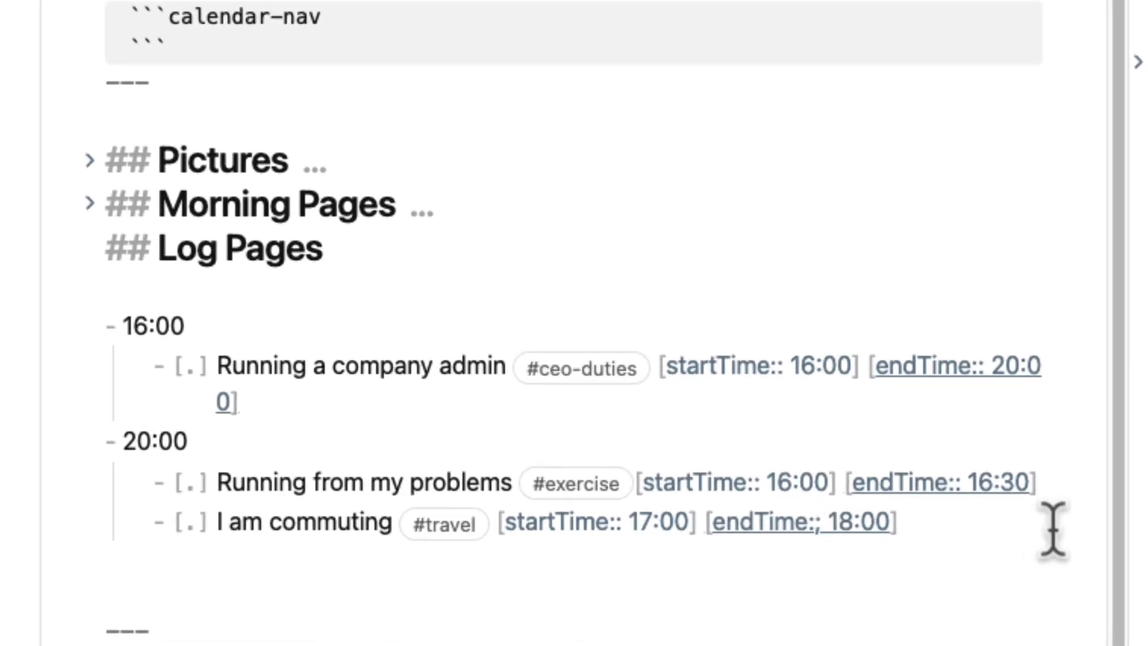
pyautogui.press('BackSpace')
pyautogui.write(':')
pyautogui.click(992, 533)
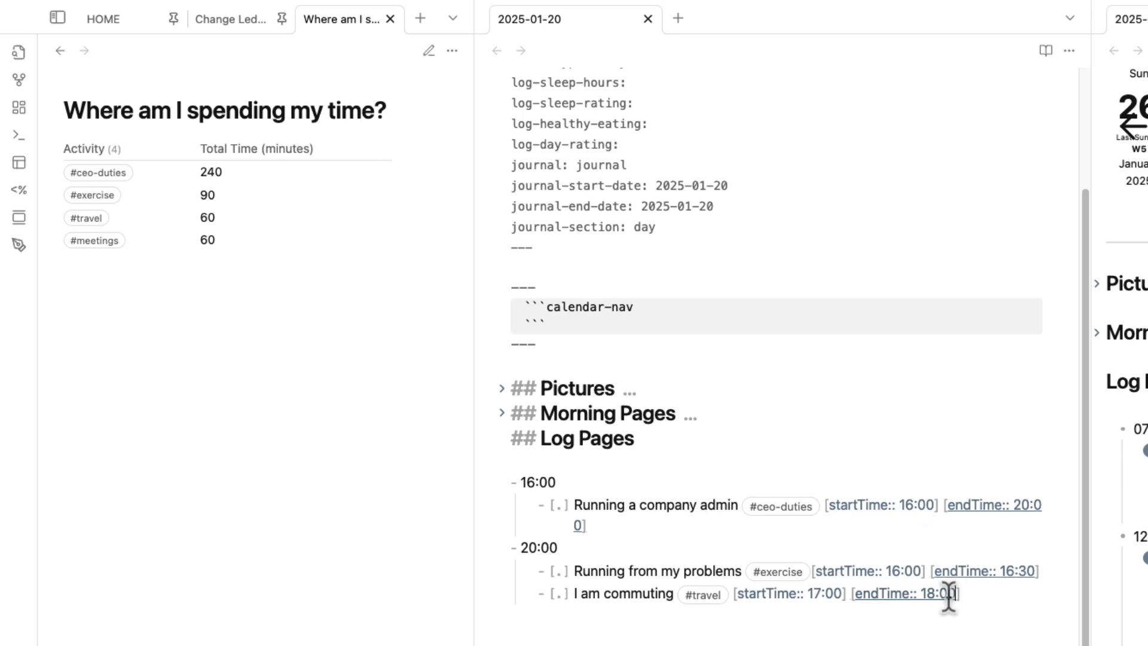
pyautogui.write('15')
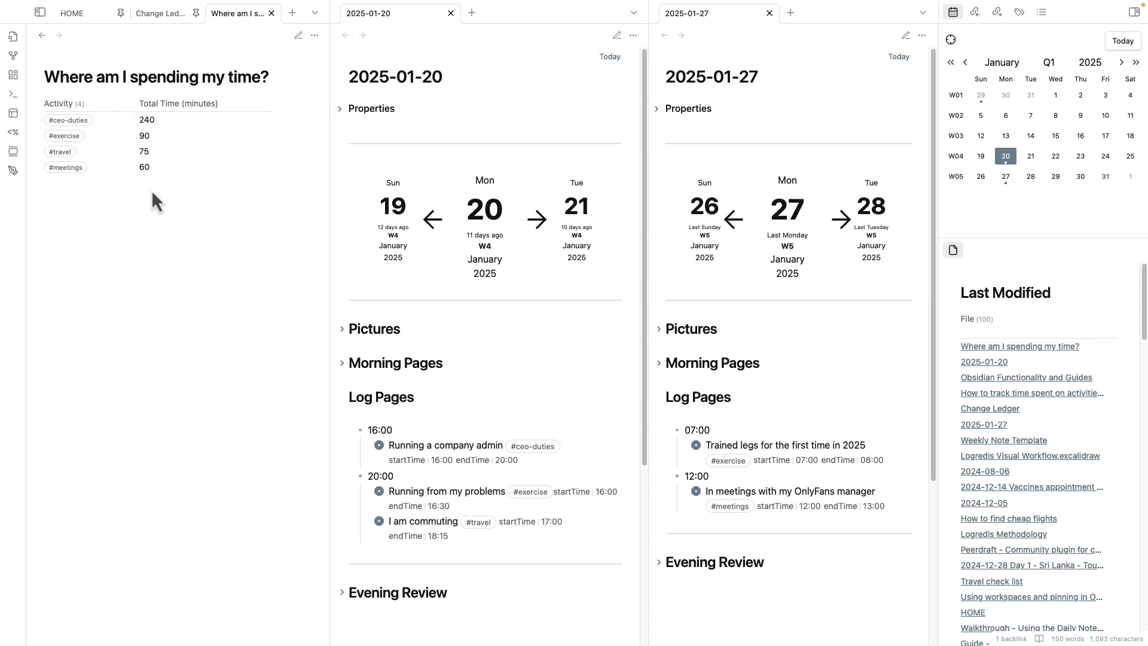
# Step: Show the DataviewJS source of the time-spending note and examine its startDateRange and endDateRange dates, returning to the rendered table
pyautogui.click(182, 232)
pyautogui.press('super+e')
pyautogui.click(186, 142)
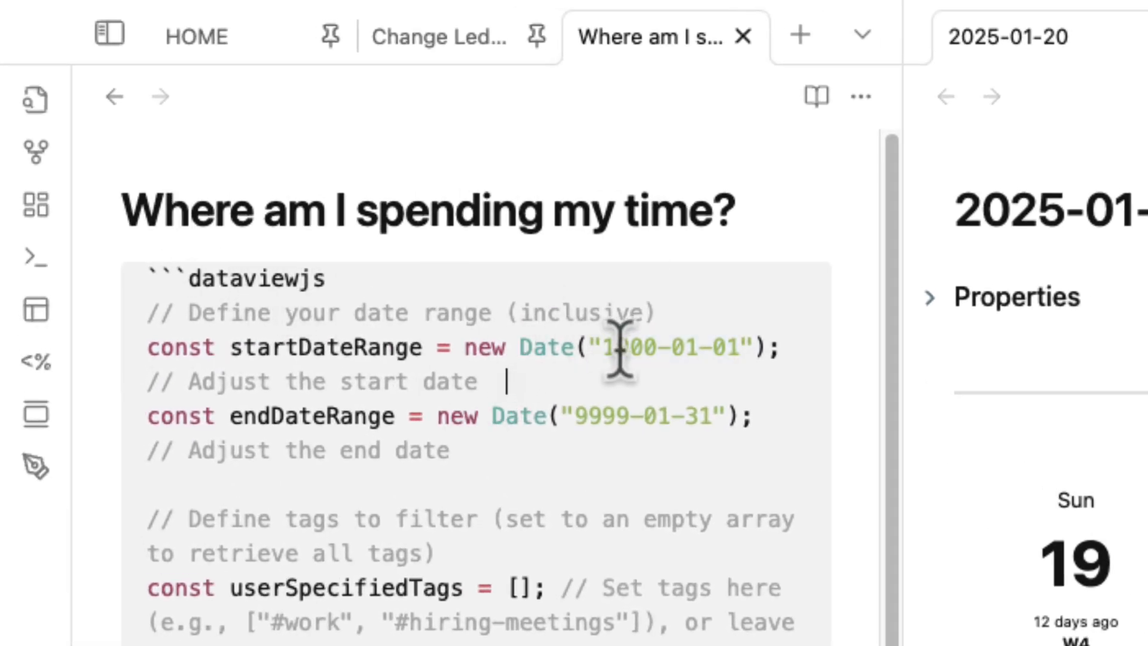
pyautogui.moveTo(601, 347); pyautogui.dragTo(754, 349)
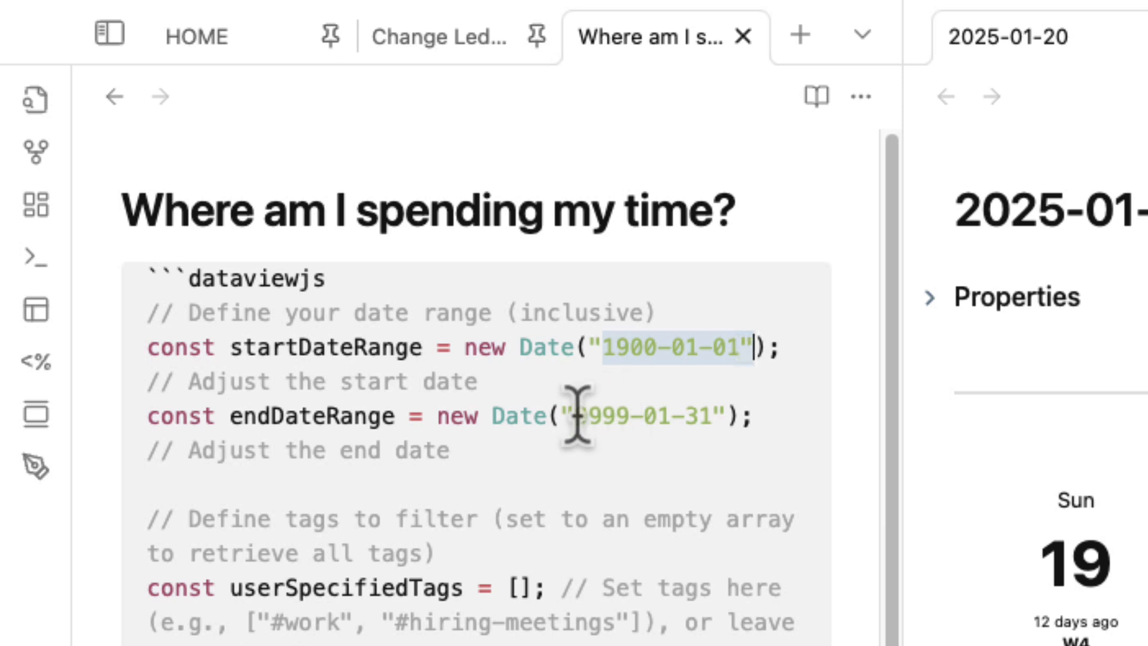
pyautogui.moveTo(576, 416); pyautogui.dragTo(712, 416)
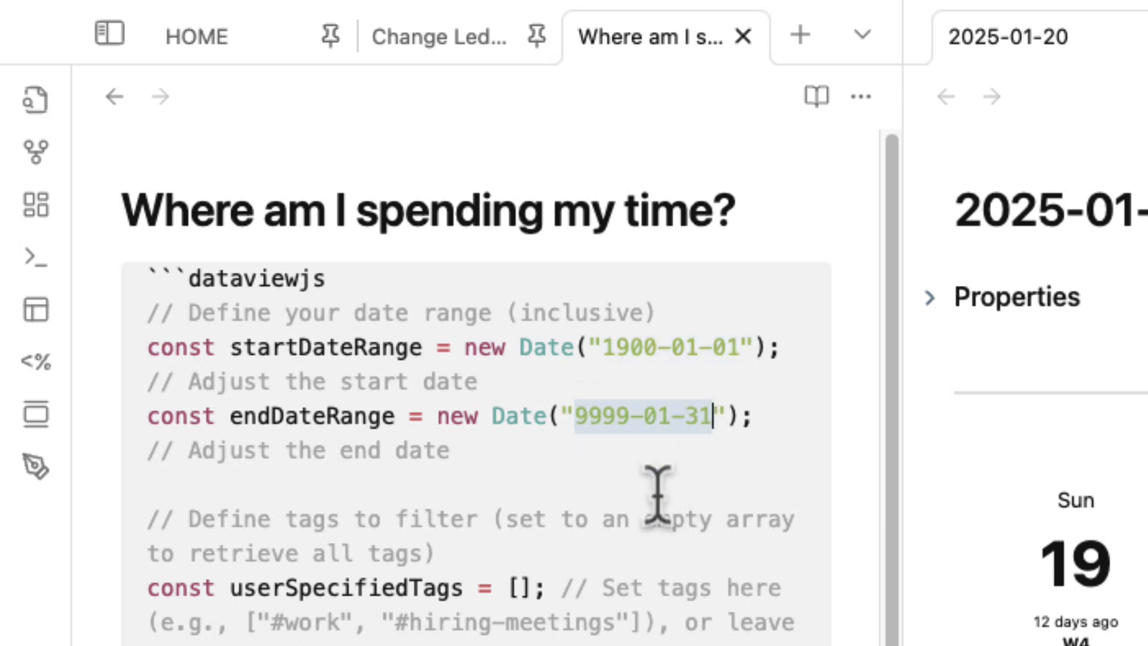
pyautogui.press('super+e')
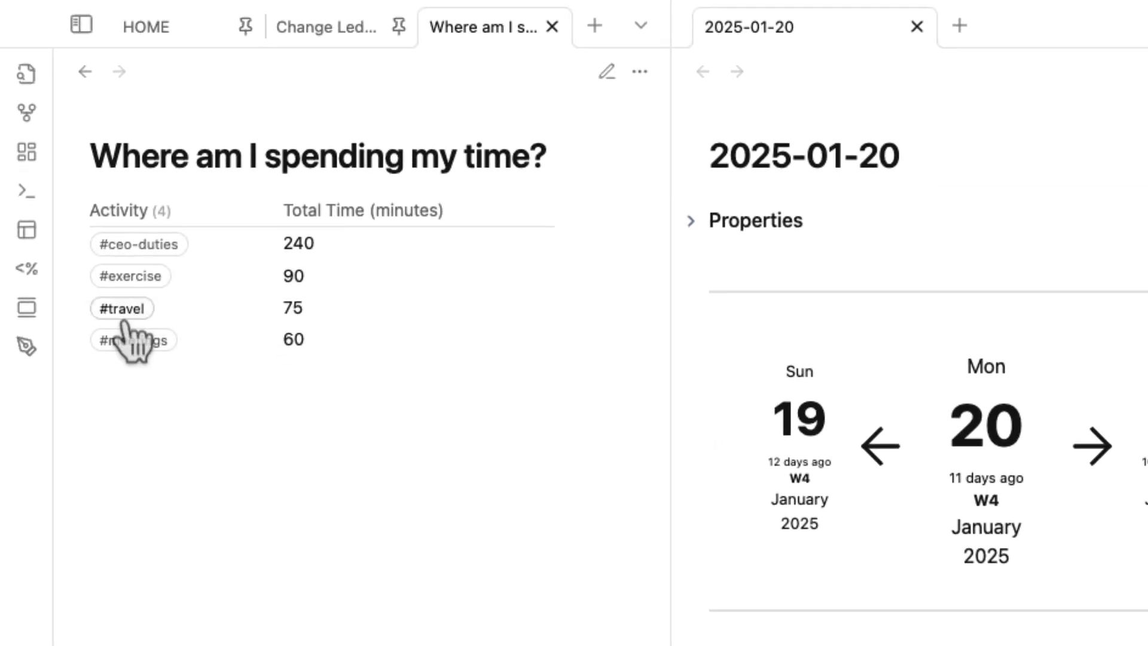
# Step: Set userSpecifiedTags to ["#travel"] in the DataviewJS code and check the filtered table before reopening the source
pyautogui.press('super+e')
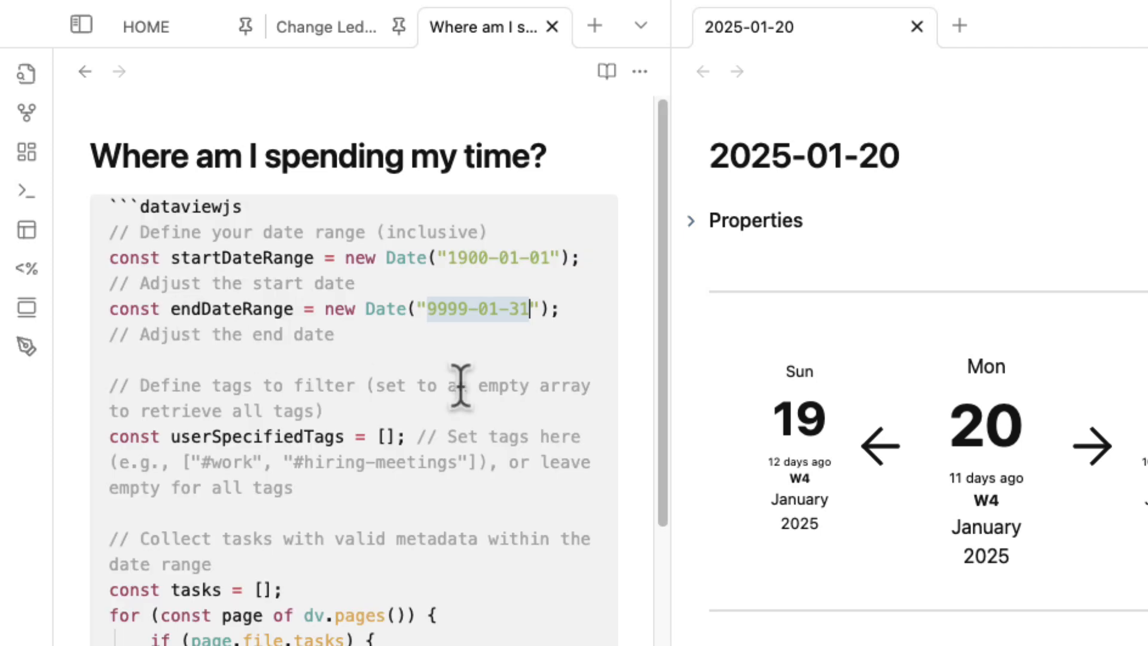
pyautogui.click(388, 437)
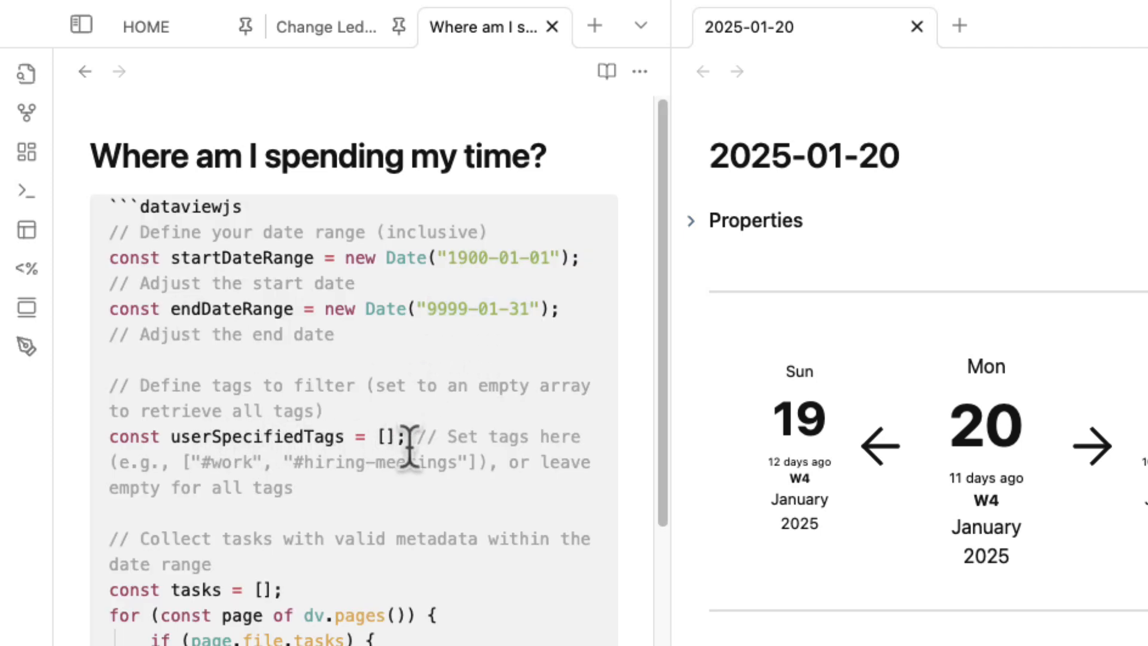
pyautogui.write('"')
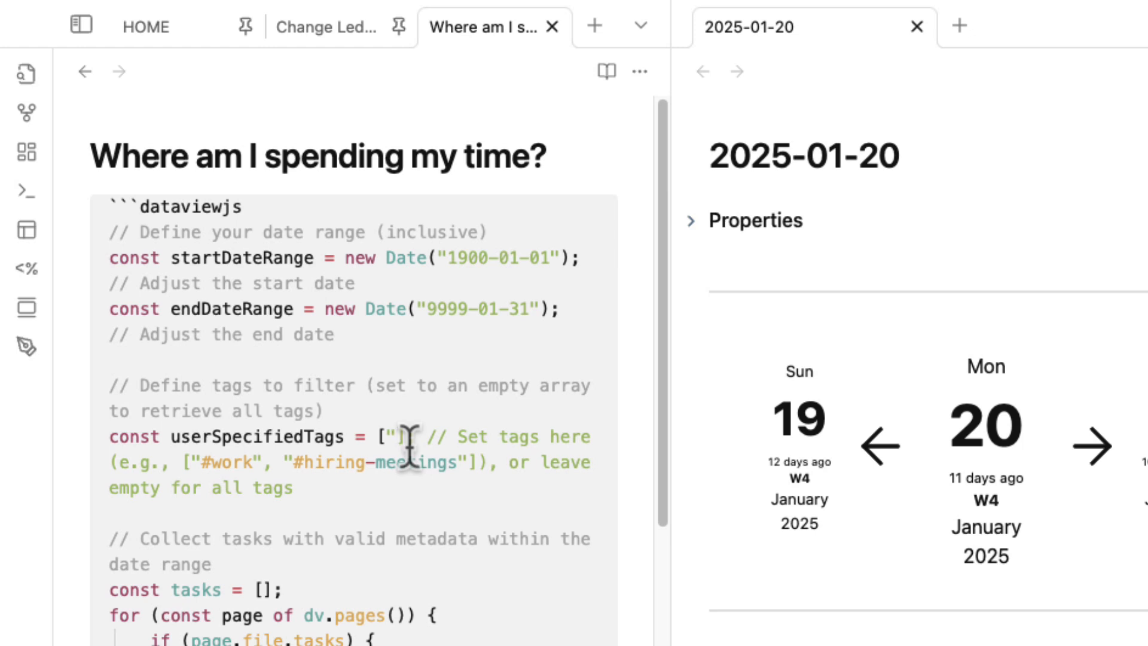
pyautogui.write('#')
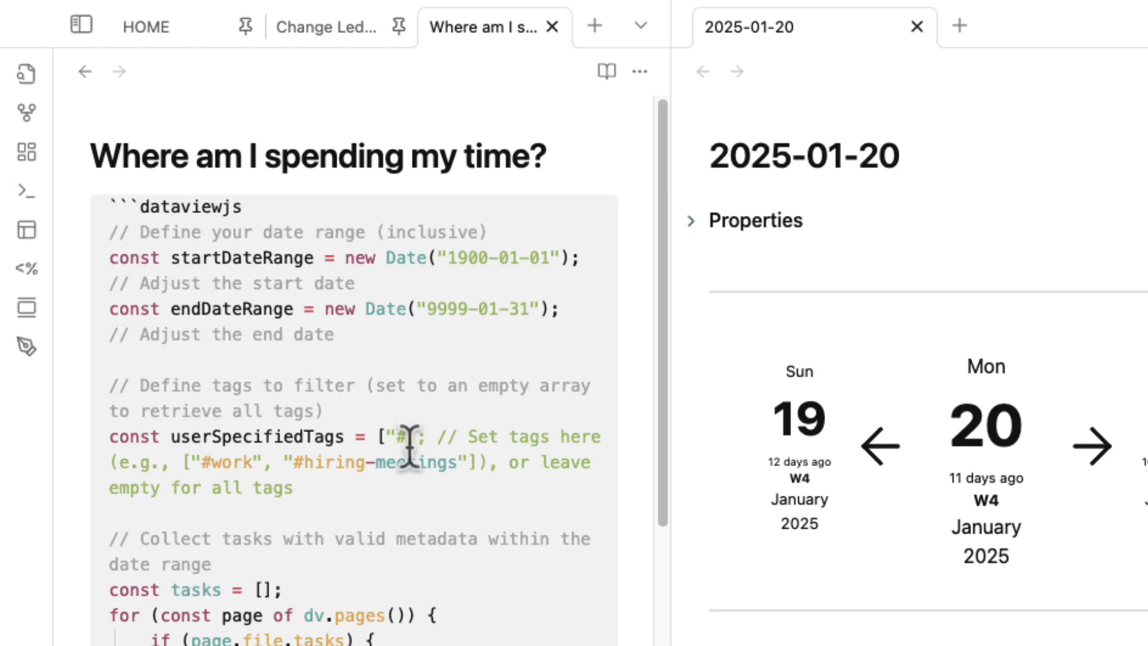
pyautogui.write('travel')
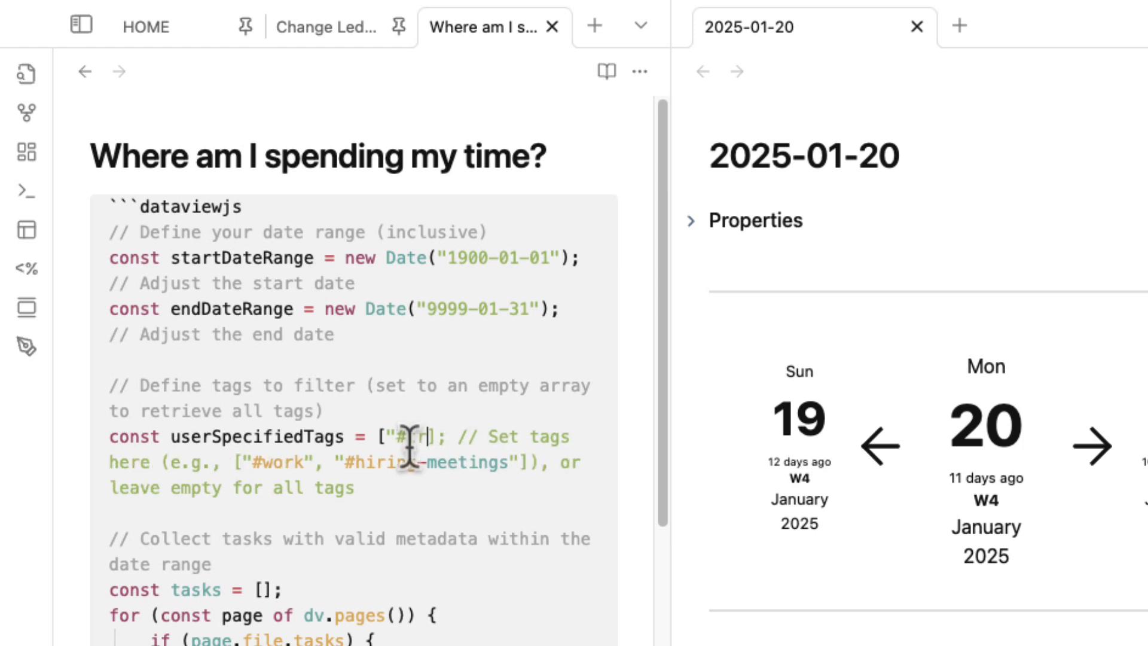
pyautogui.write('"')
pyautogui.press('super+e')
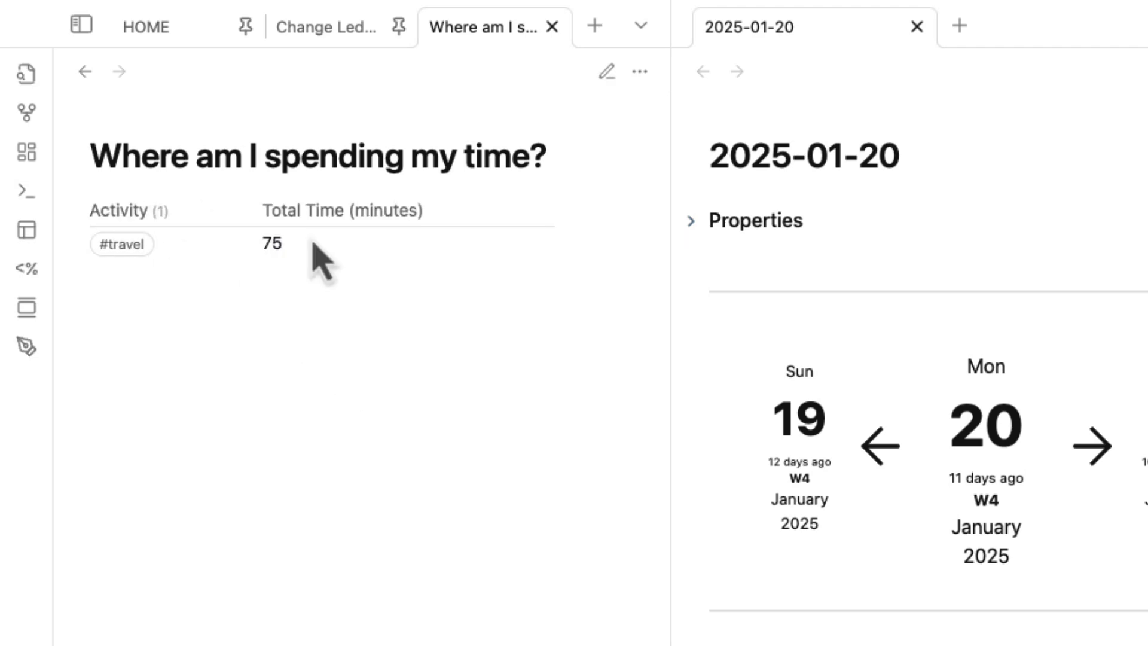
pyautogui.press('super+e')
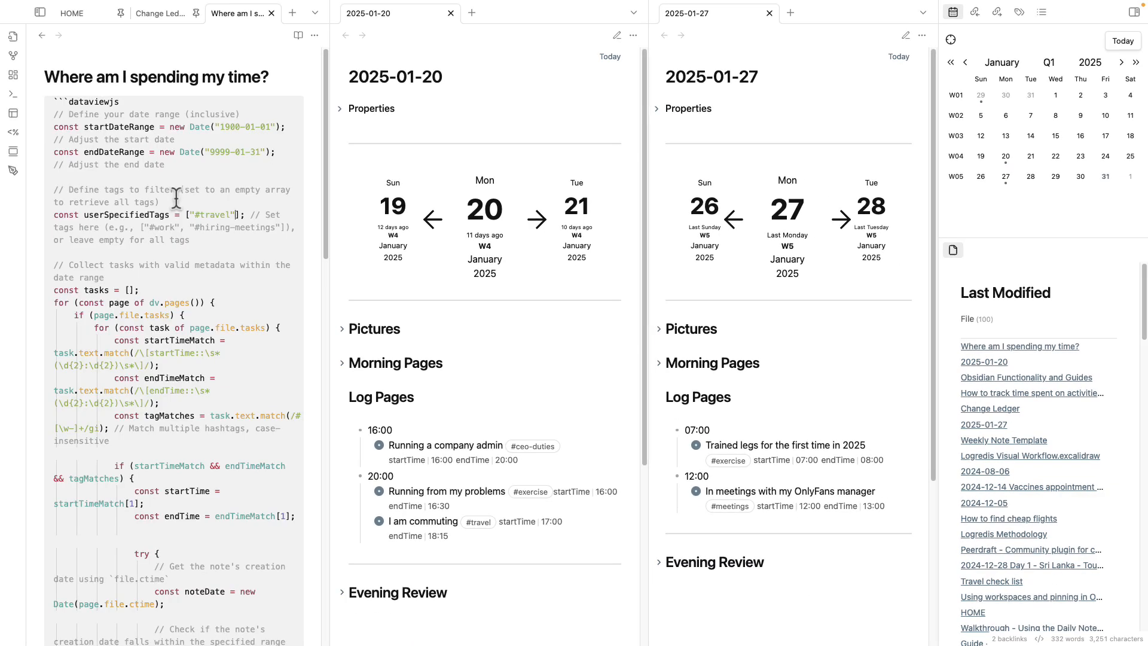